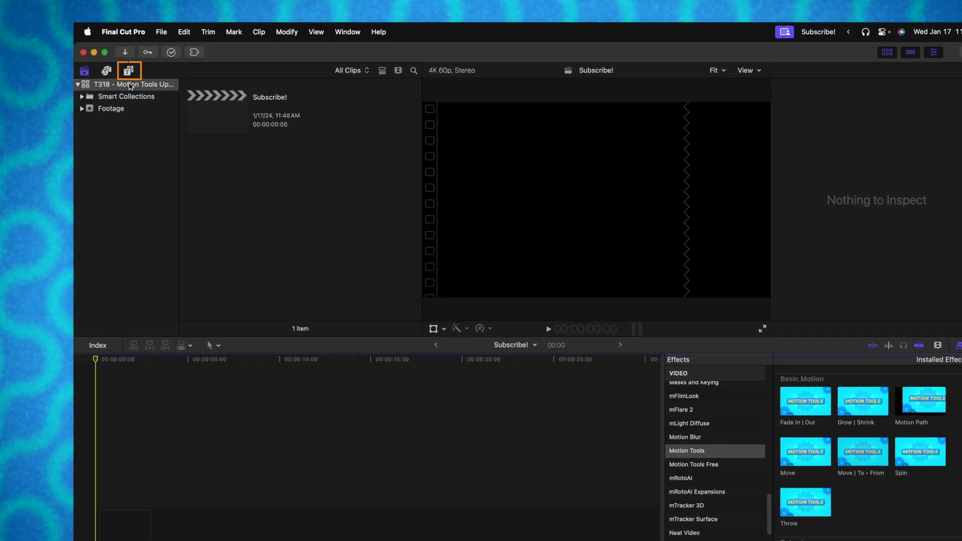
Step: Add the Truchet Tiles generator from the Motion Tools category to the start of the empty timeline
{"action": "left_click", "coordinate": [150, 69]}
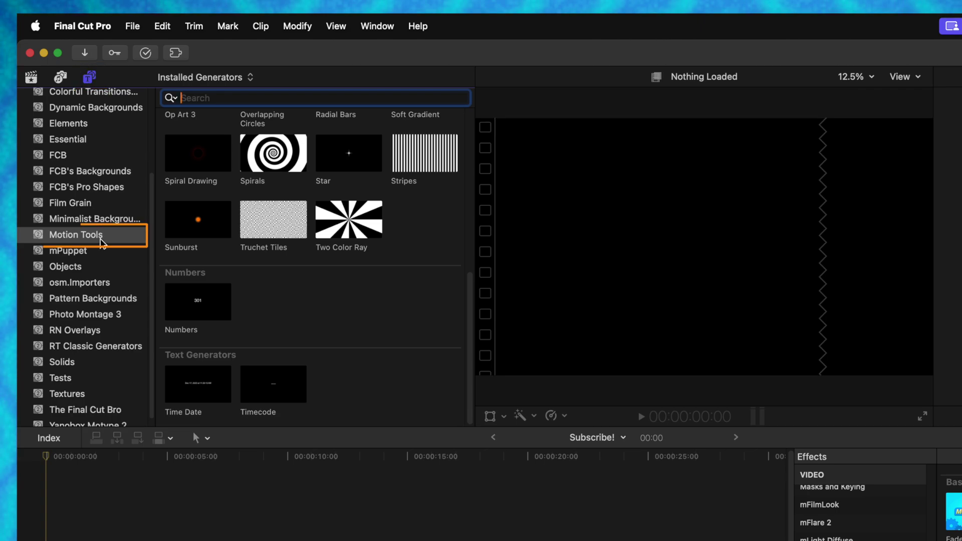
{"action": "left_click_drag", "start_coordinate": [475, 296], "coordinate": [434, 113]}
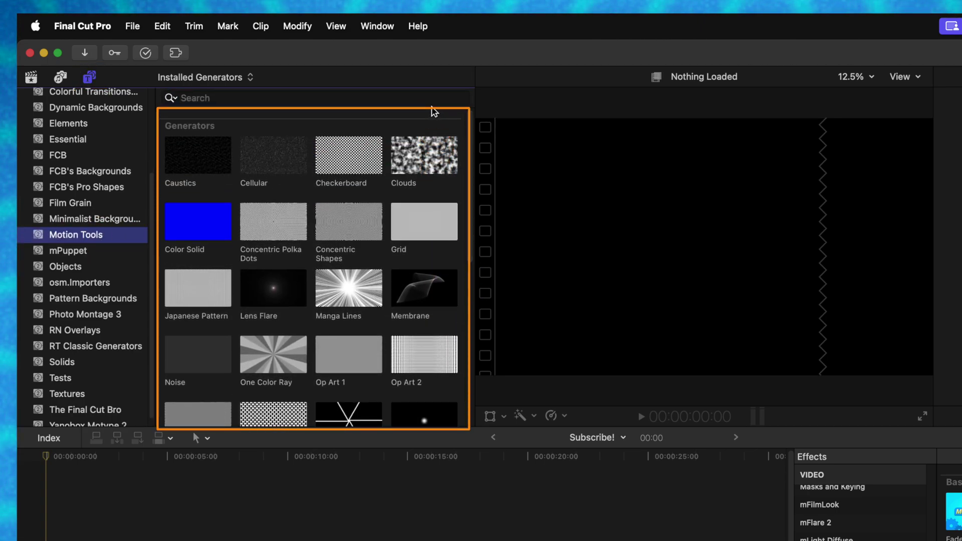
{"action": "left_click", "coordinate": [407, 149]}
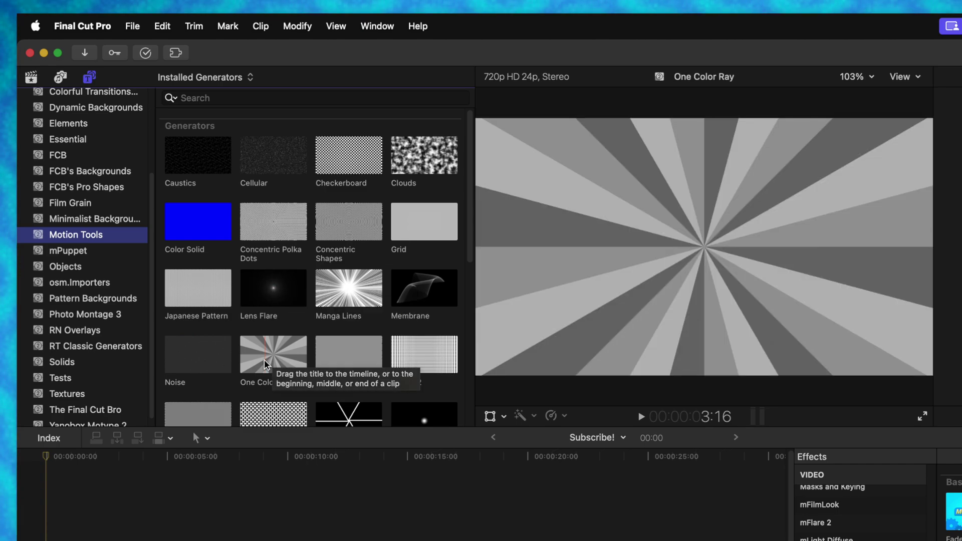
{"action": "scroll", "coordinate": [264, 359], "scroll_direction": "down", "scroll_amount": 3}
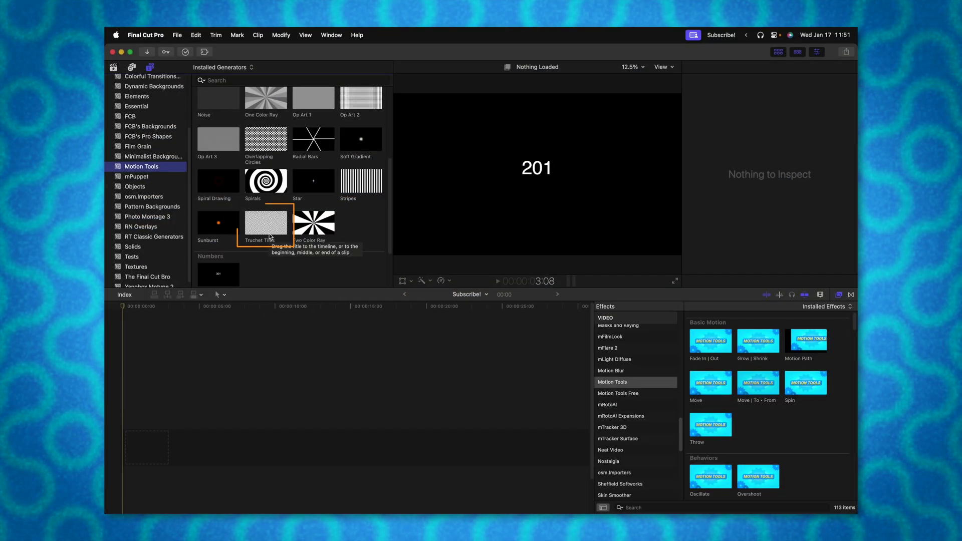
{"action": "left_click", "coordinate": [270, 231]}
{"action": "left_click_drag", "start_coordinate": [270, 228], "coordinate": [243, 323]}
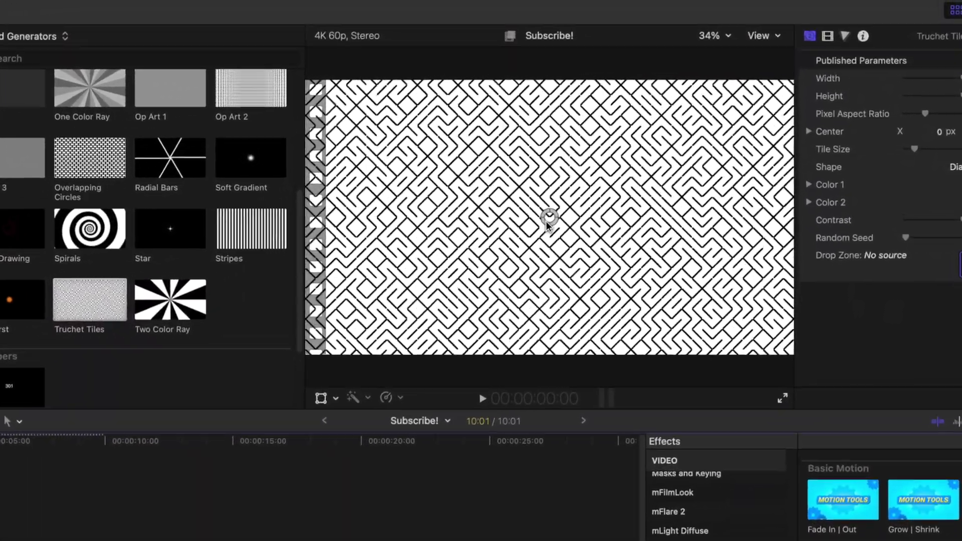
Step: Animate the Truchet Tiles' Center by setting X and Y to 1.0 px at the end of the clip, and play it back
{"action": "left_click_drag", "start_coordinate": [548, 220], "coordinate": [610, 72]}
{"action": "left_click_drag", "start_coordinate": [564, 96], "coordinate": [471, 318]}
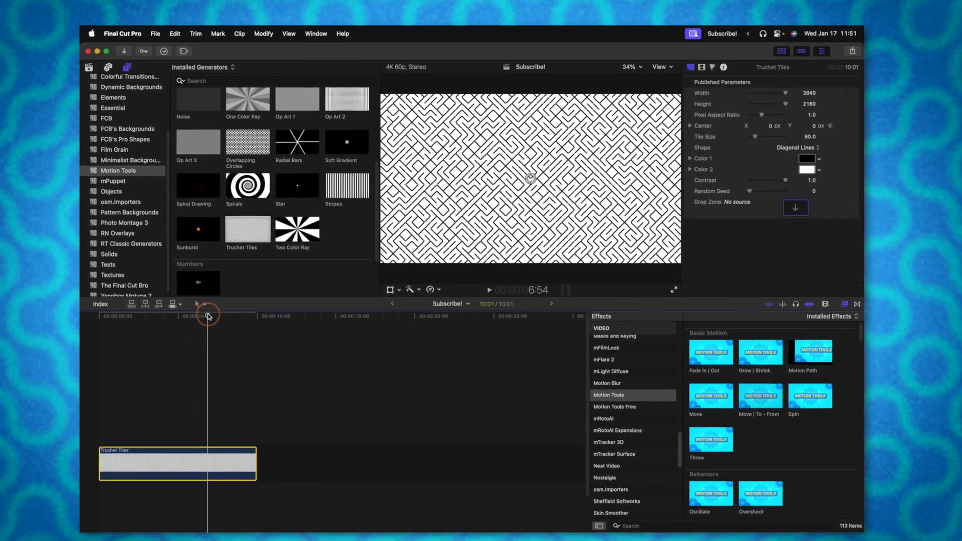
{"action": "left_click_drag", "start_coordinate": [208, 316], "coordinate": [256, 316]}
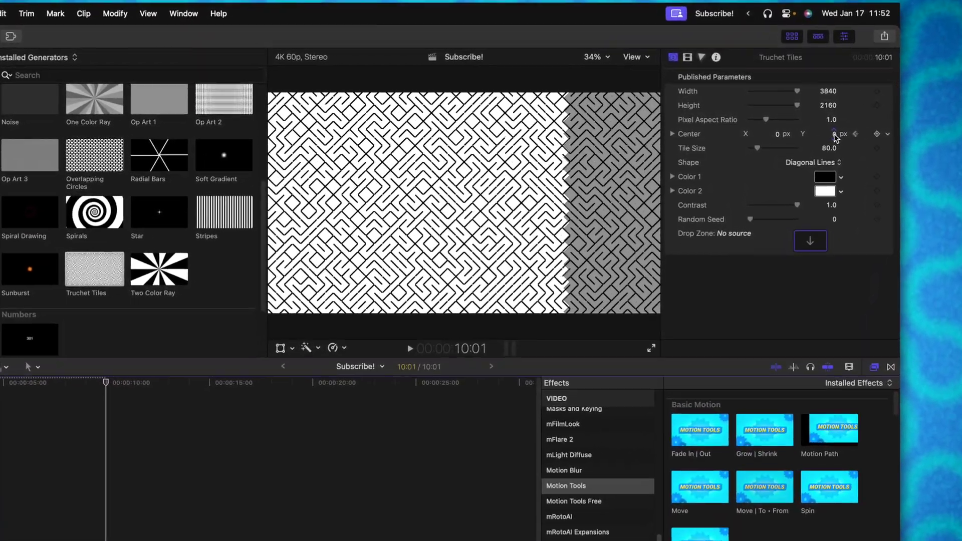
{"action": "left_click", "coordinate": [772, 127]}
{"action": "type", "text": "1.0"}
{"action": "left_click", "coordinate": [871, 149]}
{"action": "type", "text": "1.0"}
{"action": "key", "text": "Return"}
{"action": "key", "text": "space"}
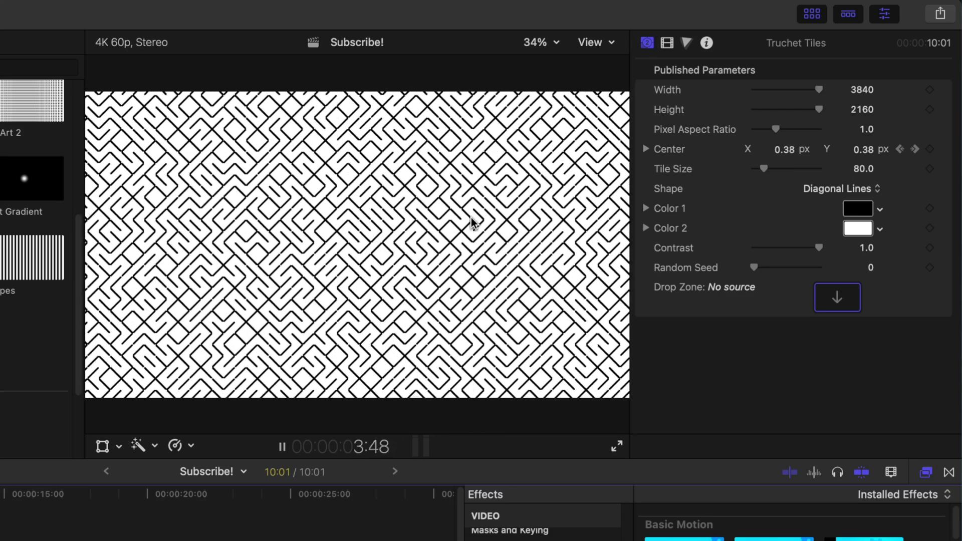
Step: Set the Tile Size of the Truchet Tiles generator to 164 and play back the pattern
{"action": "key", "text": "space"}
{"action": "left_click_drag", "start_coordinate": [766, 169], "coordinate": [776, 170]}
{"action": "key", "text": "space"}
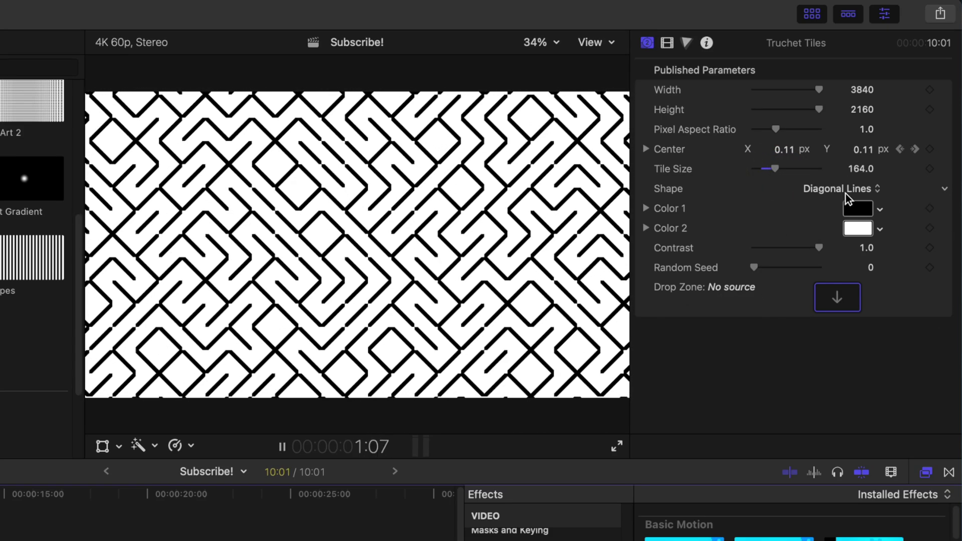
Step: Try the alternative tile shapes, including Arcs, Dots, Pipes and Custom, and return the Shape to Diagonal Lines
{"action": "left_click", "coordinate": [849, 193]}
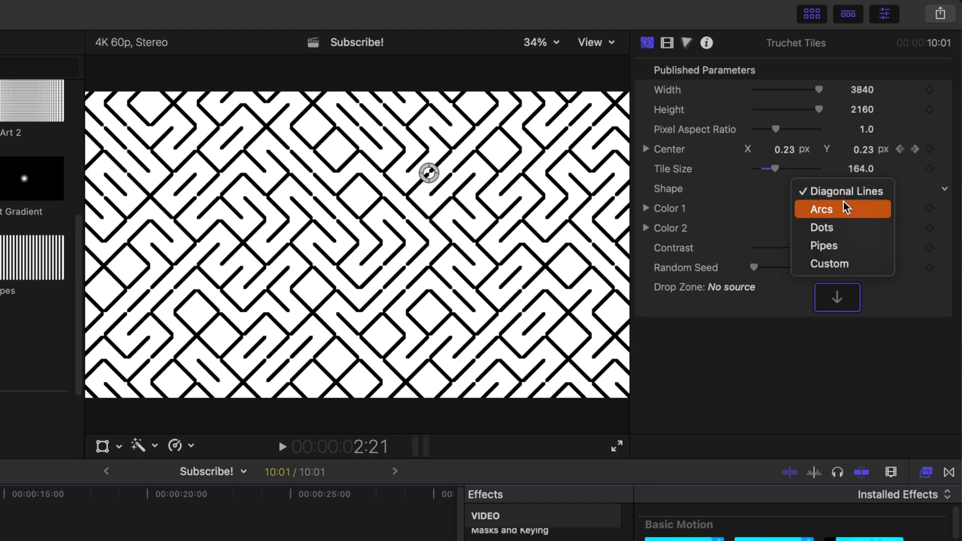
{"action": "left_click", "coordinate": [844, 206]}
{"action": "left_click", "coordinate": [857, 185]}
{"action": "left_click", "coordinate": [862, 202]}
{"action": "left_click", "coordinate": [853, 189]}
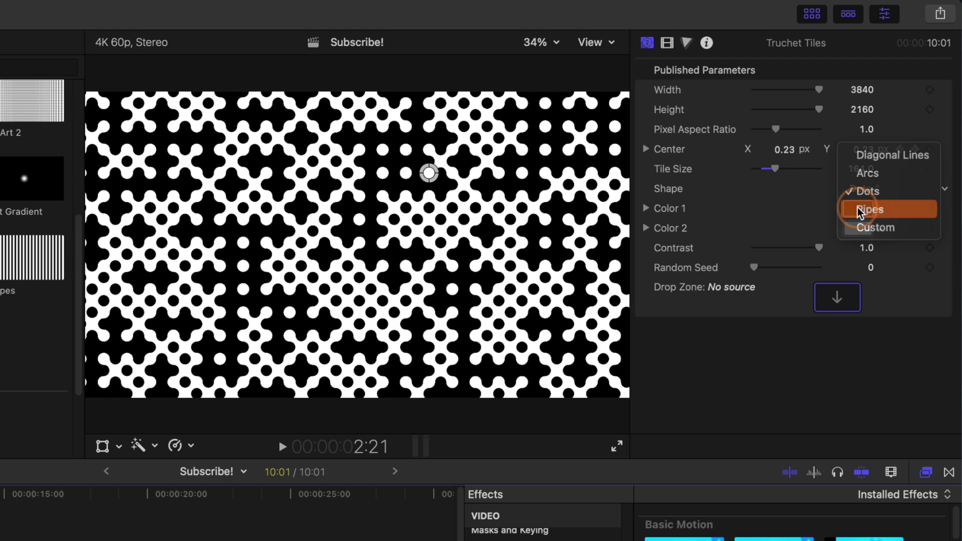
{"action": "left_click", "coordinate": [860, 211]}
{"action": "left_click", "coordinate": [868, 205]}
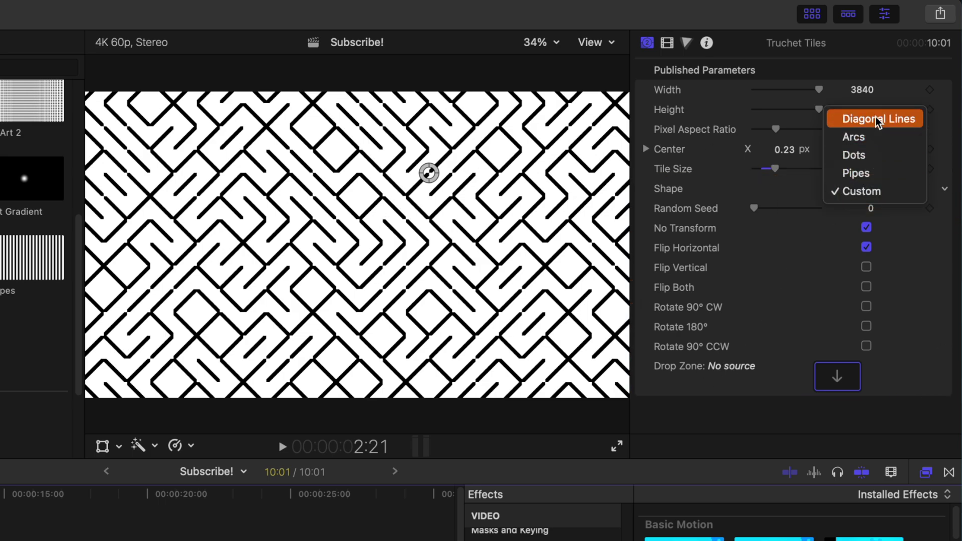
{"action": "left_click", "coordinate": [876, 118]}
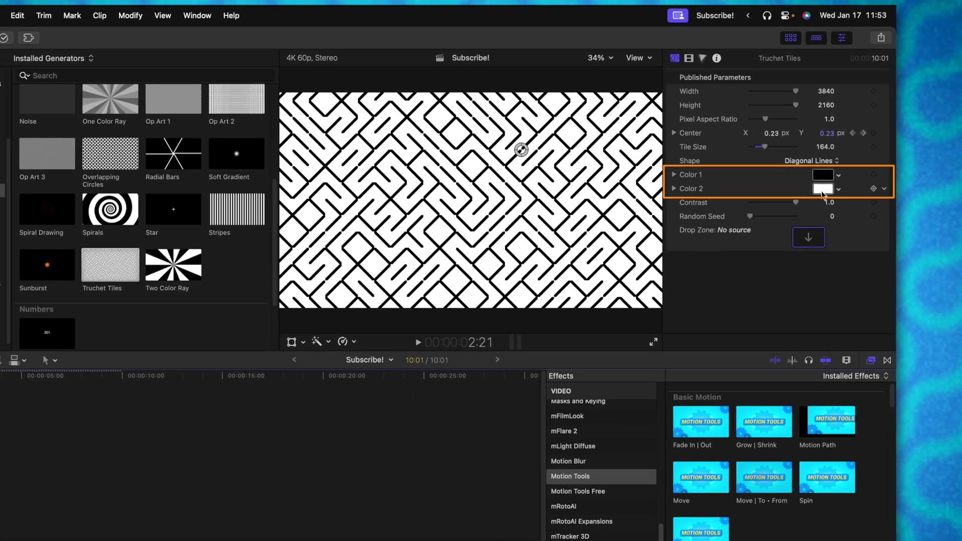
Step: Set Color 2 of the Truchet Tiles generator to the Dark palette color and close the color picker
{"action": "left_click", "coordinate": [823, 189]}
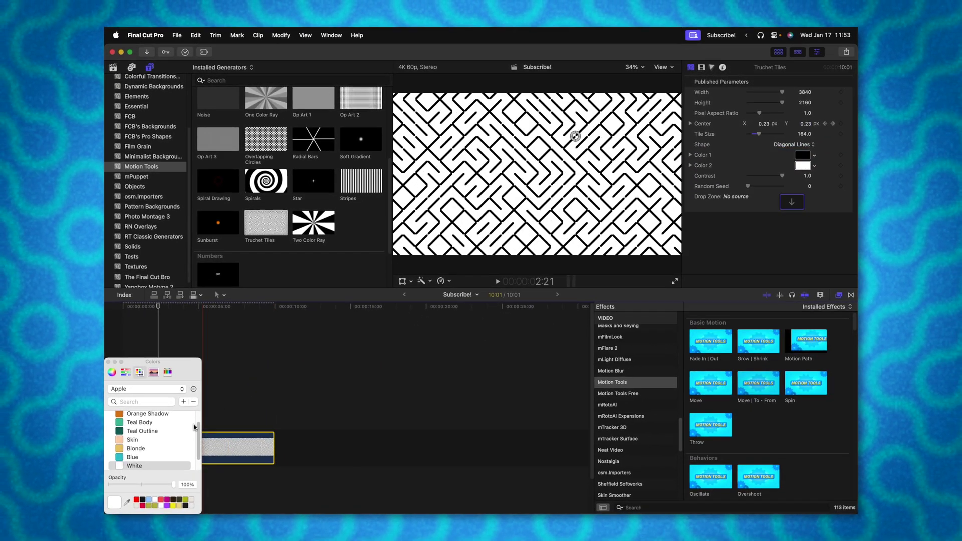
{"action": "left_click", "coordinate": [144, 502]}
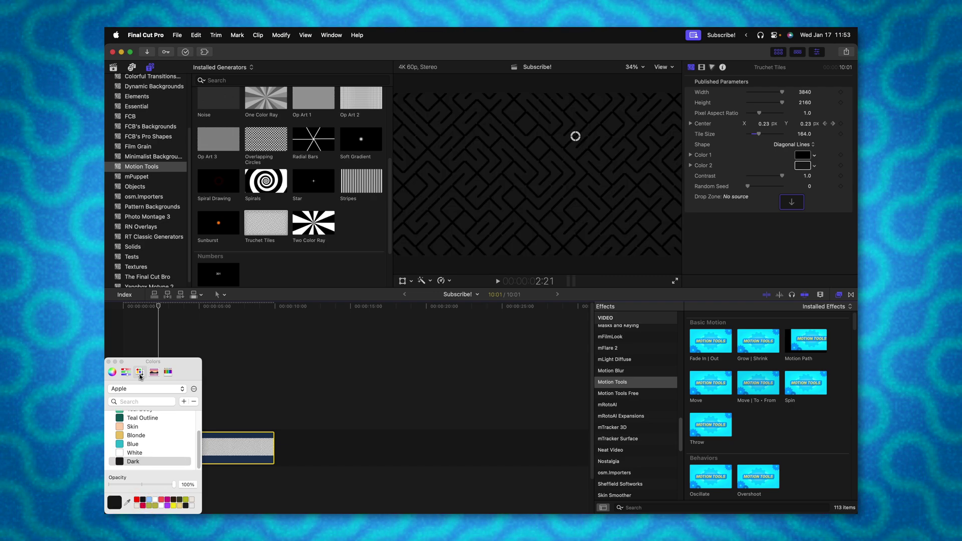
{"action": "left_click", "coordinate": [110, 362]}
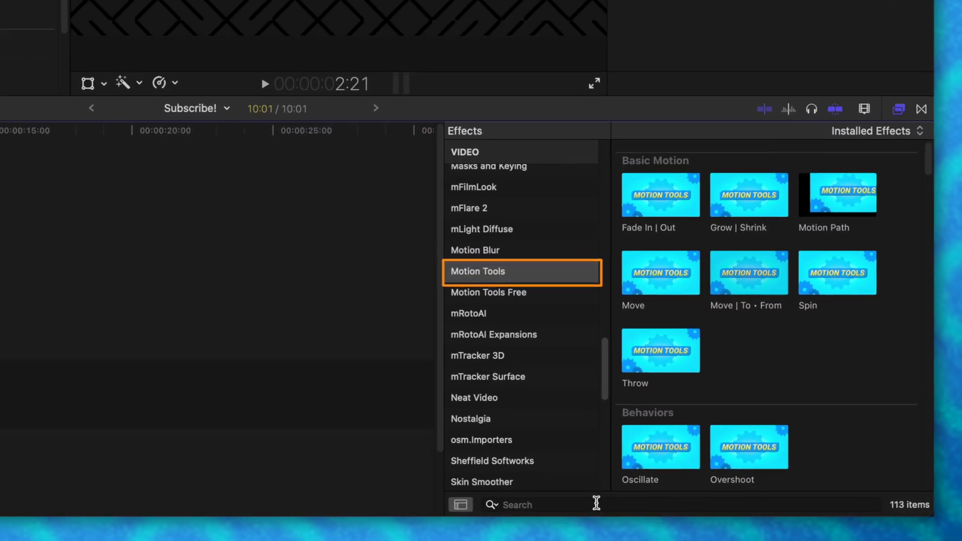
Step: Search the Motion Tools effects for "add noise" and apply Add Noise + to the Truchet Tiles clip
{"action": "left_click", "coordinate": [625, 505]}
{"action": "type", "text": "add noise"}
{"action": "left_click_drag", "start_coordinate": [662, 190], "coordinate": [0, 382]}
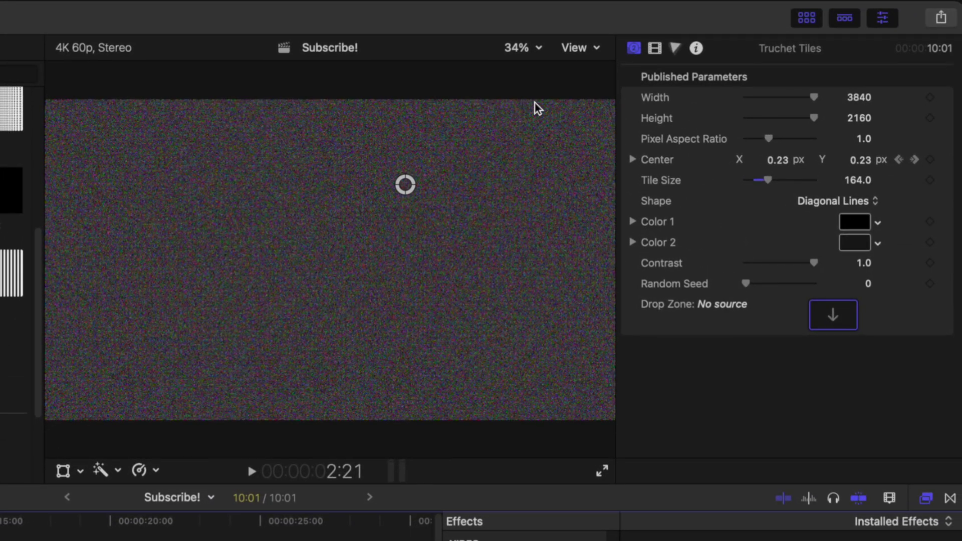
Step: Set the Add Noise + type to Gaussian Noise (Film Grain) and make the noise monochrome
{"action": "left_click", "coordinate": [655, 50]}
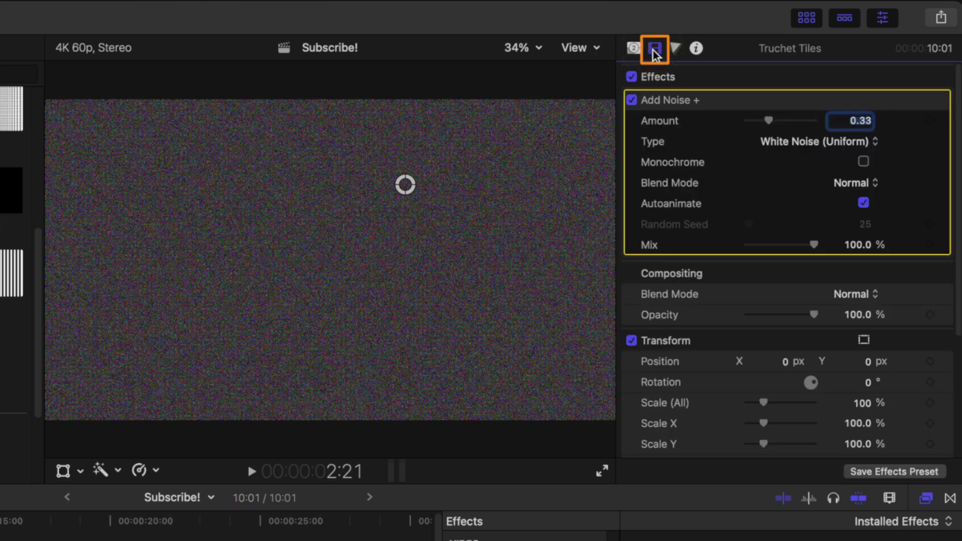
{"action": "left_click", "coordinate": [794, 145]}
{"action": "left_click", "coordinate": [802, 163]}
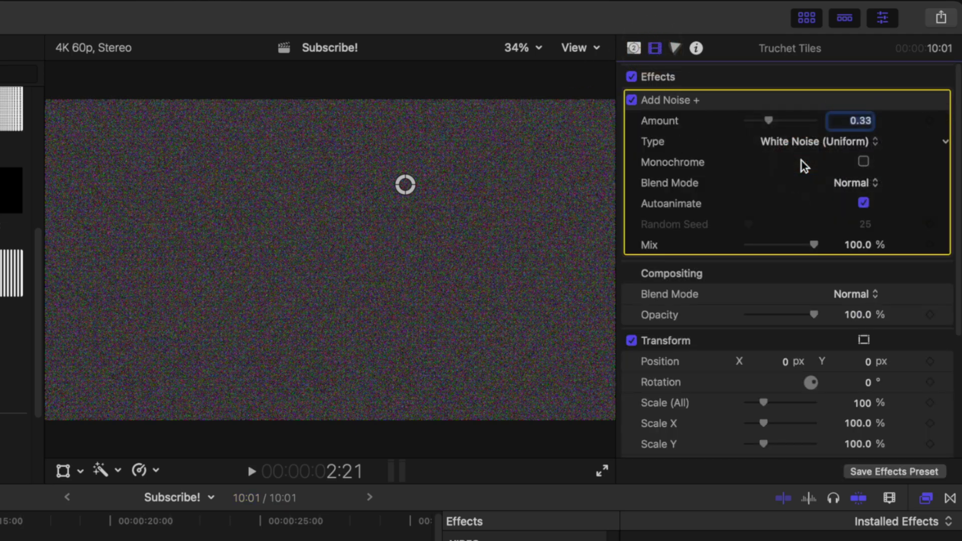
{"action": "left_click", "coordinate": [864, 161]}
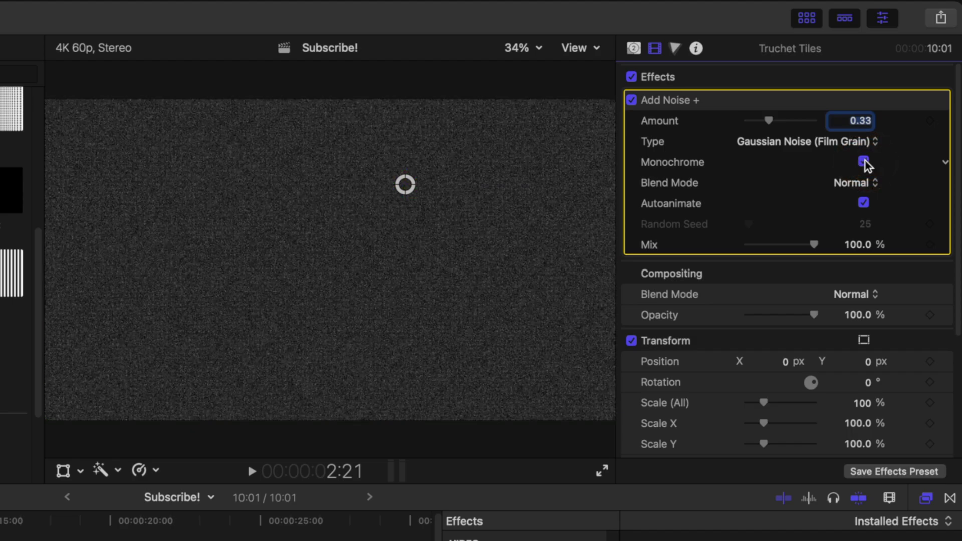
Step: Try the Multiply blend mode for the noise, settle on Screen, and lower its Mix to about 18.49%
{"action": "left_click", "coordinate": [852, 183]}
{"action": "left_click", "coordinate": [852, 182]}
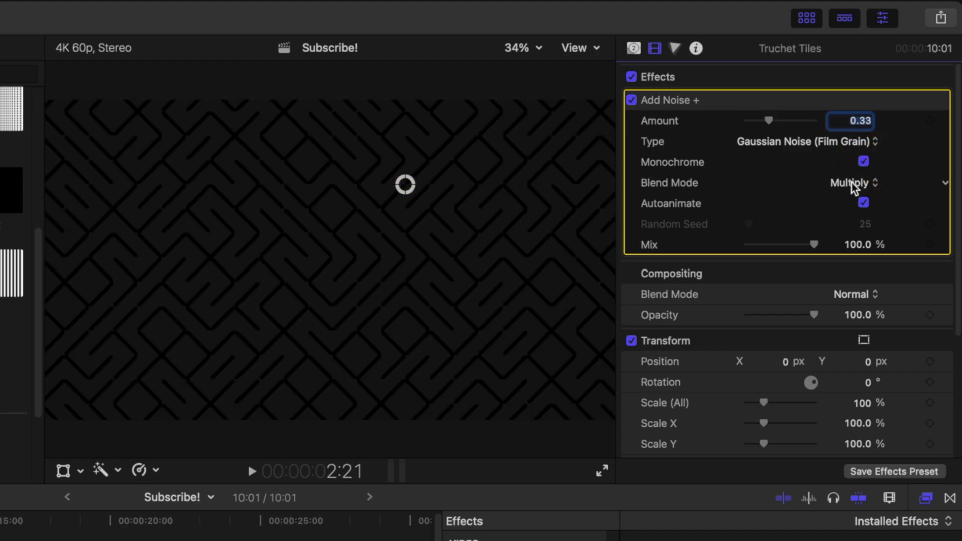
{"action": "left_click", "coordinate": [853, 182]}
{"action": "left_click", "coordinate": [868, 307]}
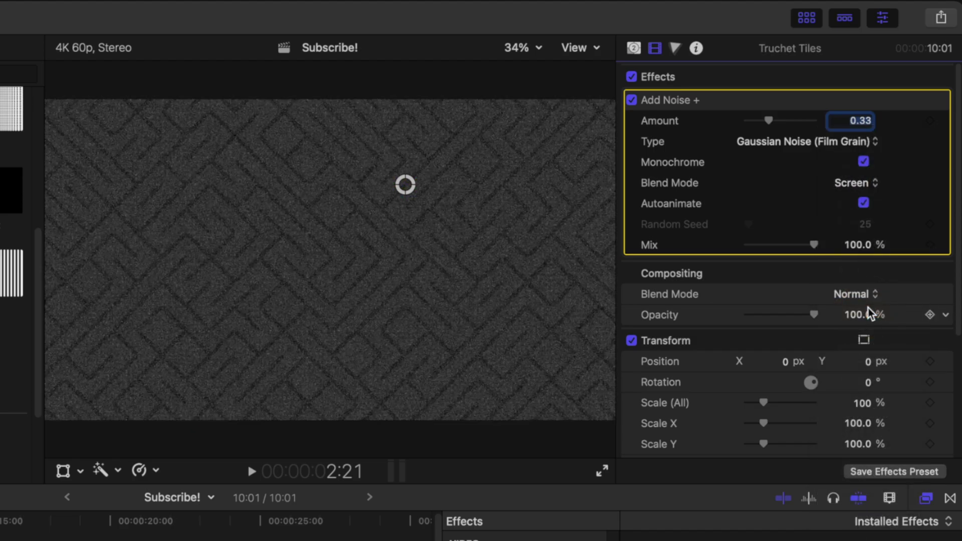
{"action": "left_click_drag", "start_coordinate": [796, 247], "coordinate": [763, 251]}
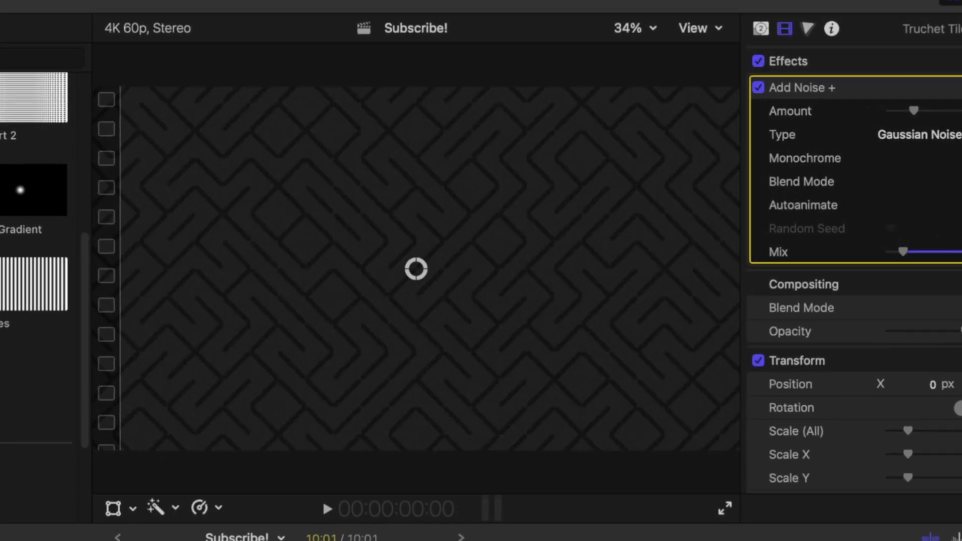
Step: Play back the noisy pattern, turn off Autoanimate for Add Noise +, and preview the clip again
{"action": "key", "text": "space"}
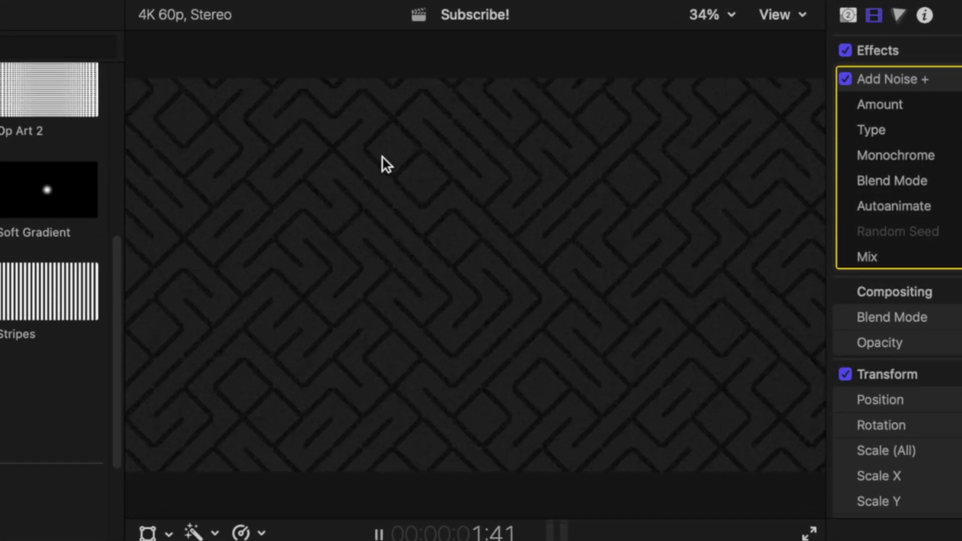
{"action": "key", "text": "space"}
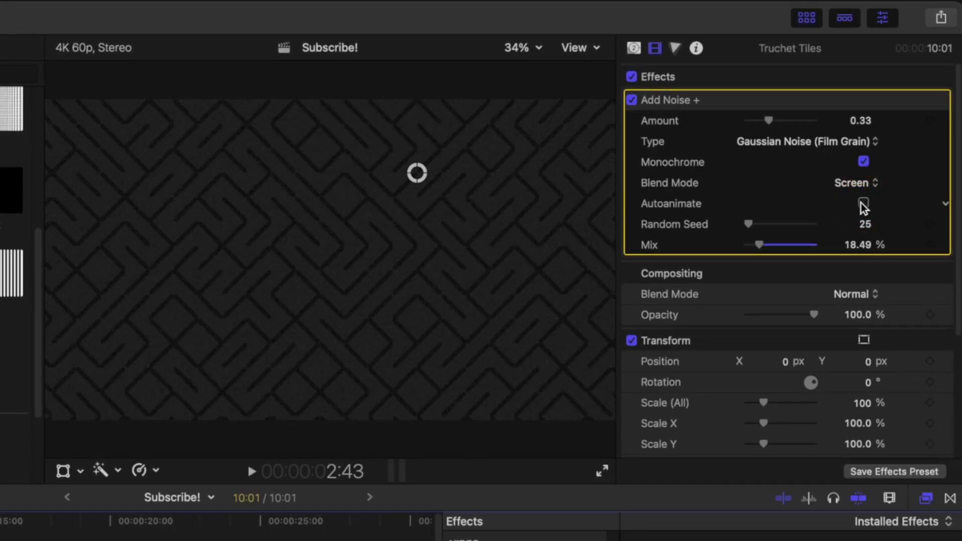
{"action": "key", "text": "space"}
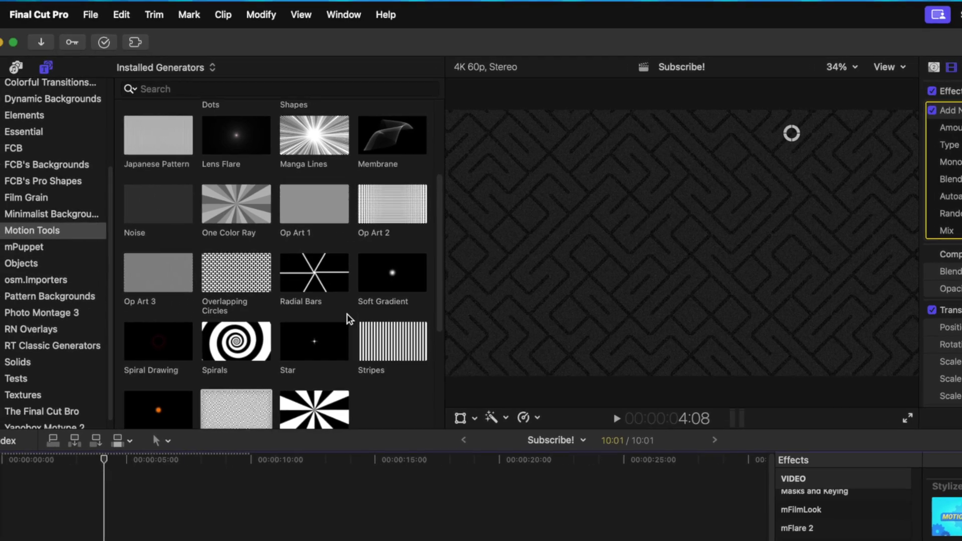
Step: Place the Lens Flare generator above the Truchet Tiles clip, starting at the beginning of the timeline
{"action": "left_click", "coordinate": [236, 135]}
{"action": "left_click_drag", "start_coordinate": [236, 135], "coordinate": [42, 498]}
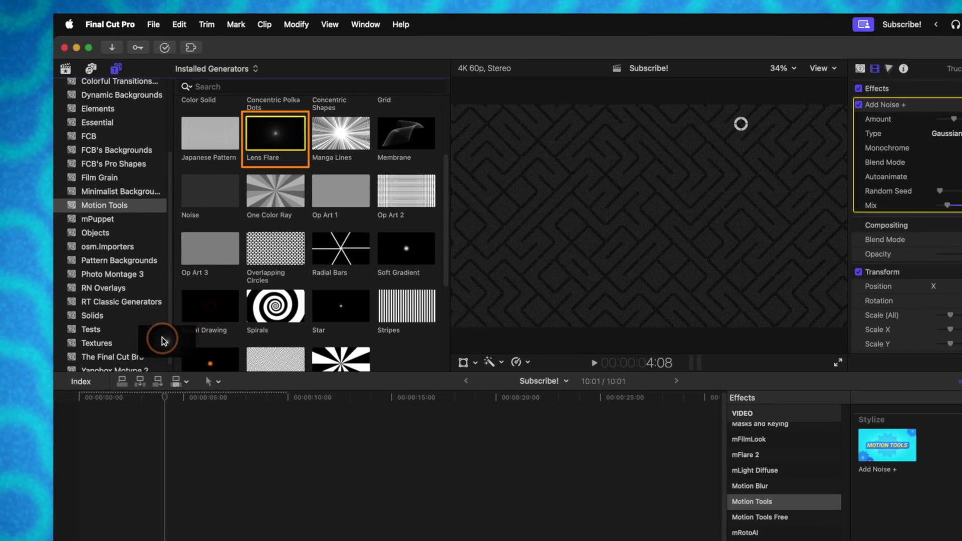
{"action": "left_click_drag", "start_coordinate": [140, 373], "coordinate": [116, 467]}
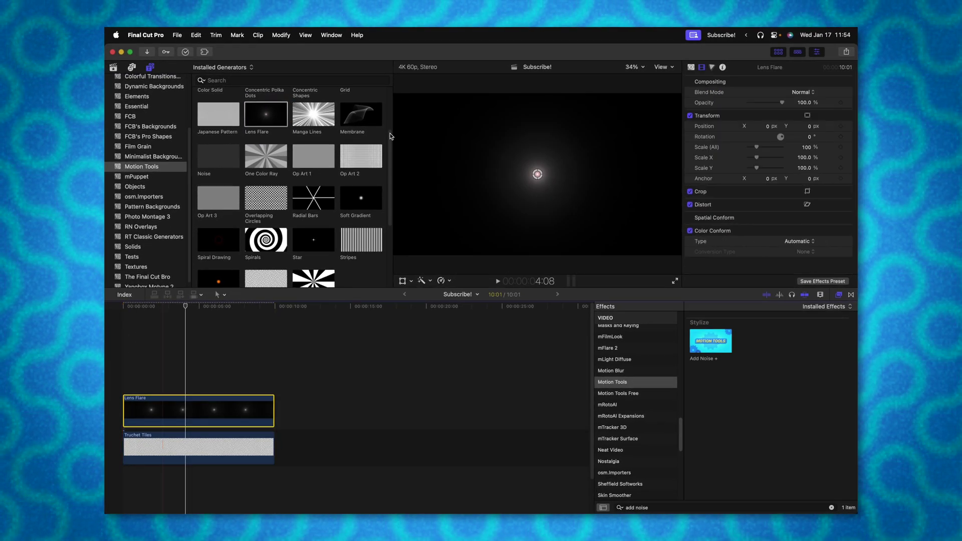
Step: Set the main Color of the Lens Flare generator to the Orange palette color and close the color picker
{"action": "left_click", "coordinate": [692, 68]}
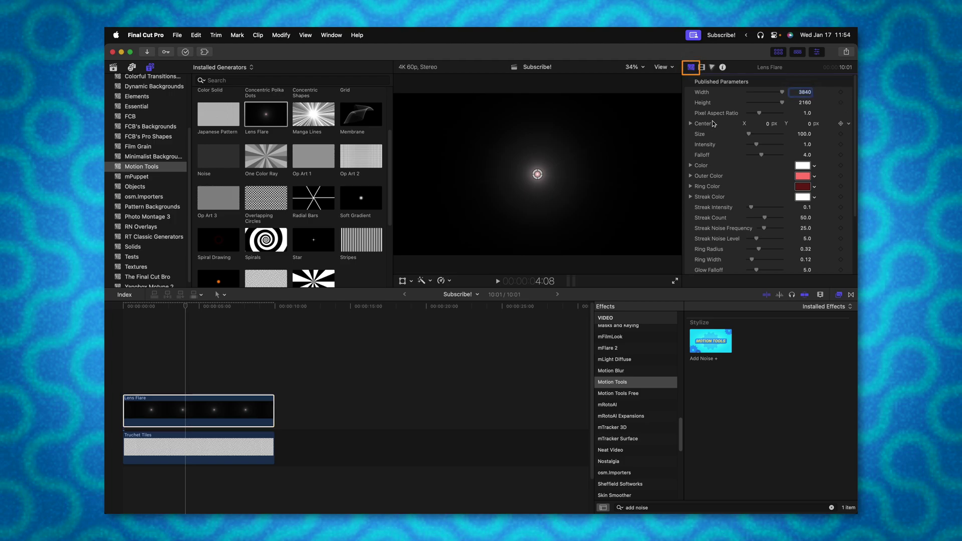
{"action": "scroll", "coordinate": [721, 131], "scroll_direction": "down", "scroll_amount": 2}
{"action": "scroll", "coordinate": [747, 161], "scroll_direction": "up", "scroll_amount": 1}
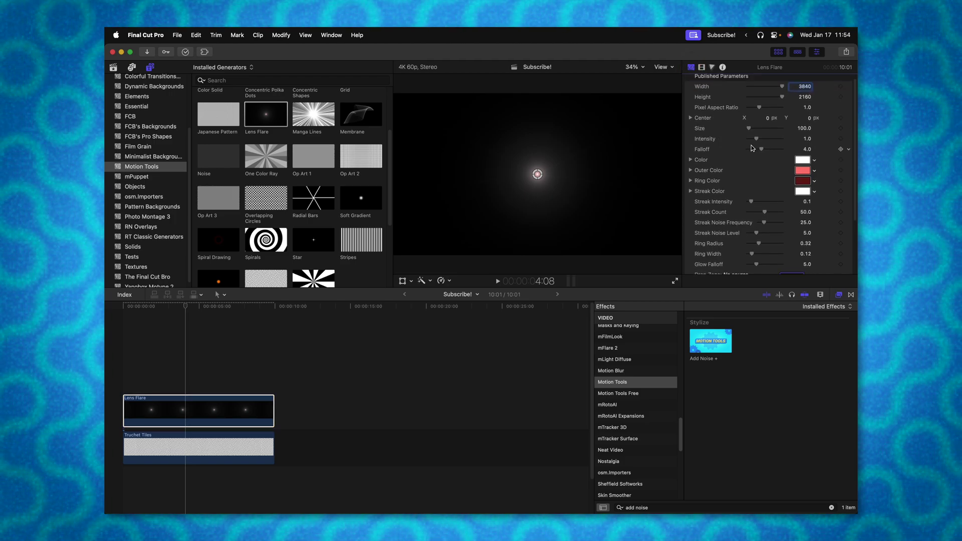
{"action": "left_click", "coordinate": [803, 161]}
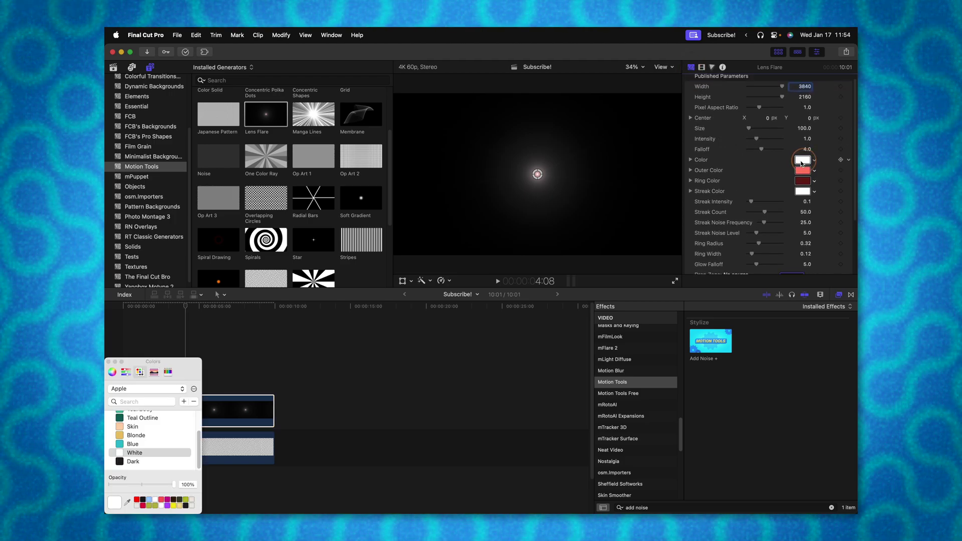
{"action": "left_click", "coordinate": [120, 420]}
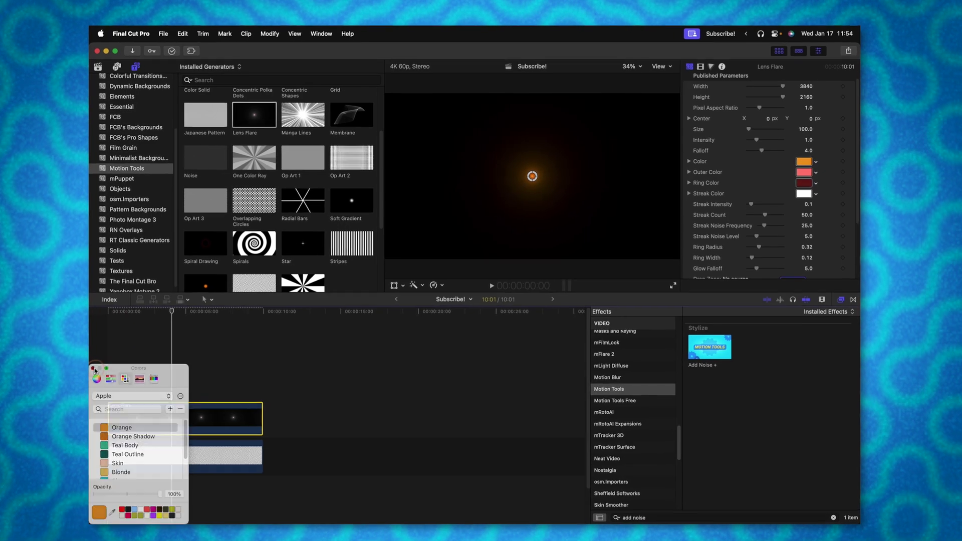
{"action": "left_click", "coordinate": [108, 362]}
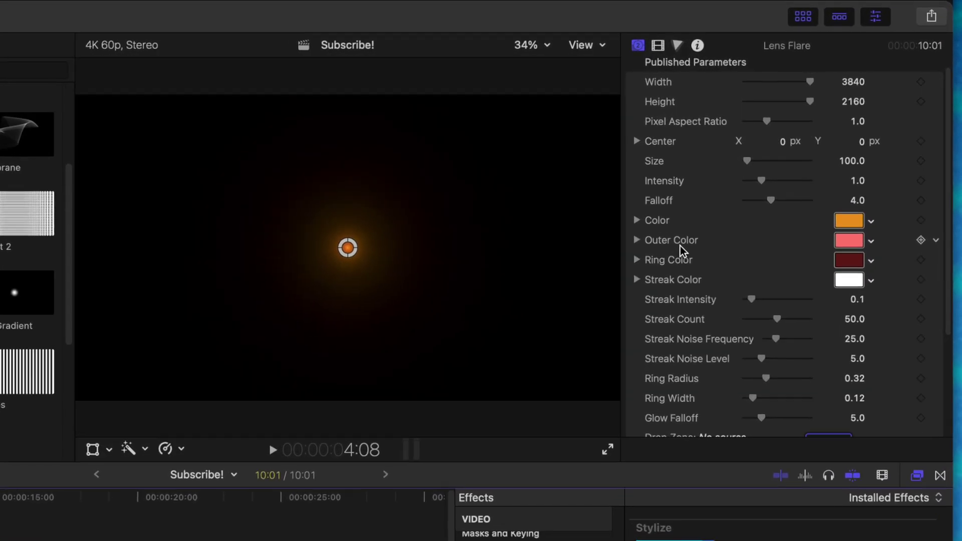
Step: Look through the Lens Flare's published parameters, try moving the flare away from the frame's center, and undo the move
{"action": "scroll", "coordinate": [708, 255], "scroll_direction": "down", "scroll_amount": 2}
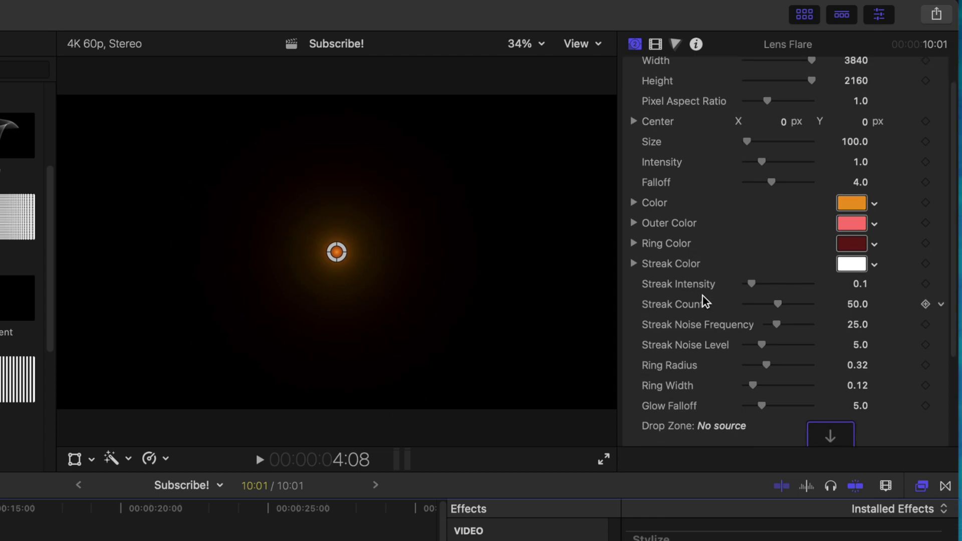
{"action": "scroll", "coordinate": [750, 343], "scroll_direction": "down", "scroll_amount": 5}
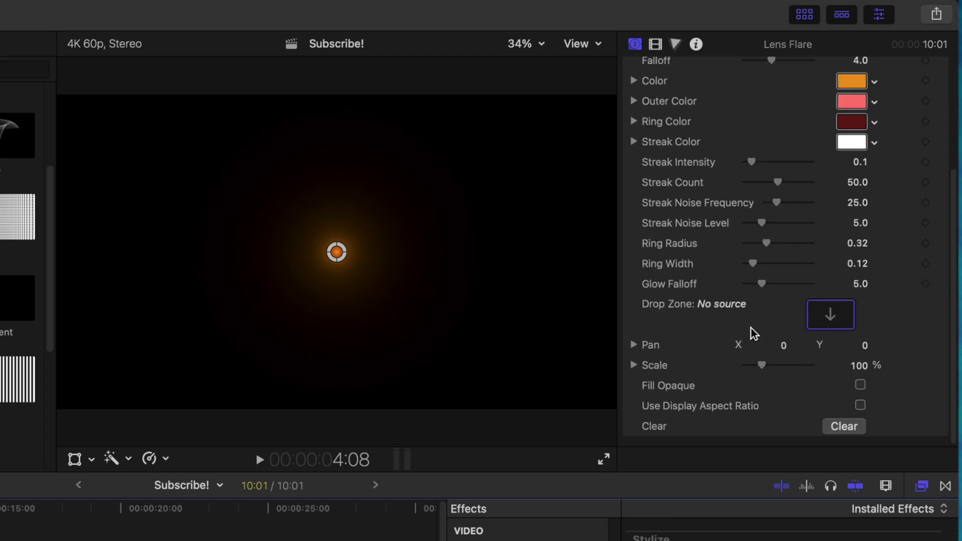
{"action": "scroll", "coordinate": [751, 329], "scroll_direction": "up", "scroll_amount": 5}
{"action": "scroll", "coordinate": [751, 329], "scroll_direction": "up", "scroll_amount": 2}
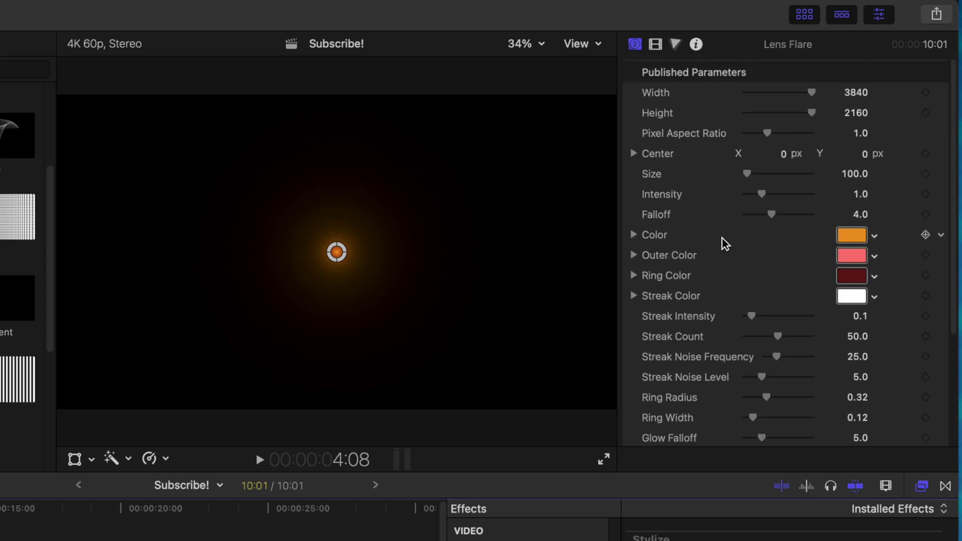
{"action": "left_click_drag", "start_coordinate": [337, 252], "coordinate": [423, 331]}
{"action": "key", "text": "super+z"}
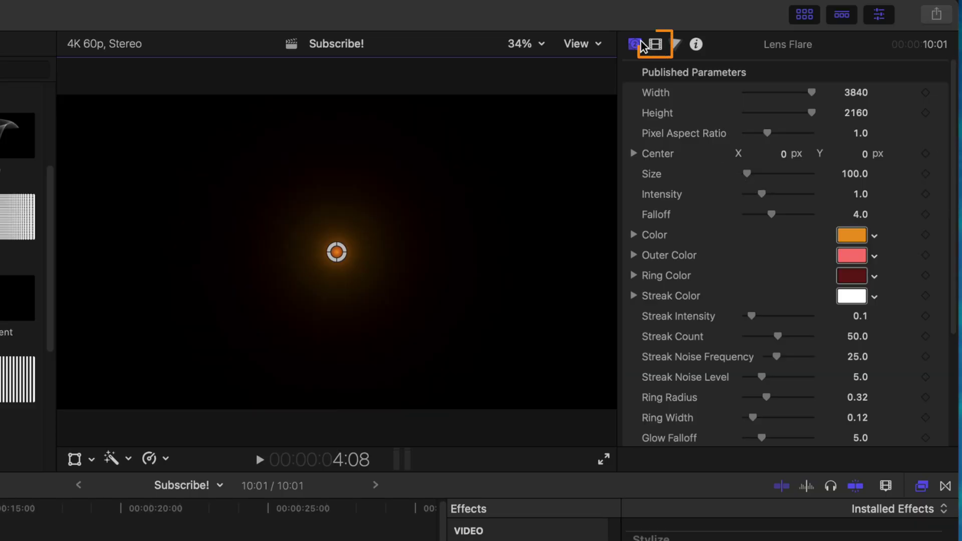
Step: Set the Lens Flare clip's compositing Blend Mode to Screen so it blends over the Truchet Tiles
{"action": "left_click", "coordinate": [655, 45]}
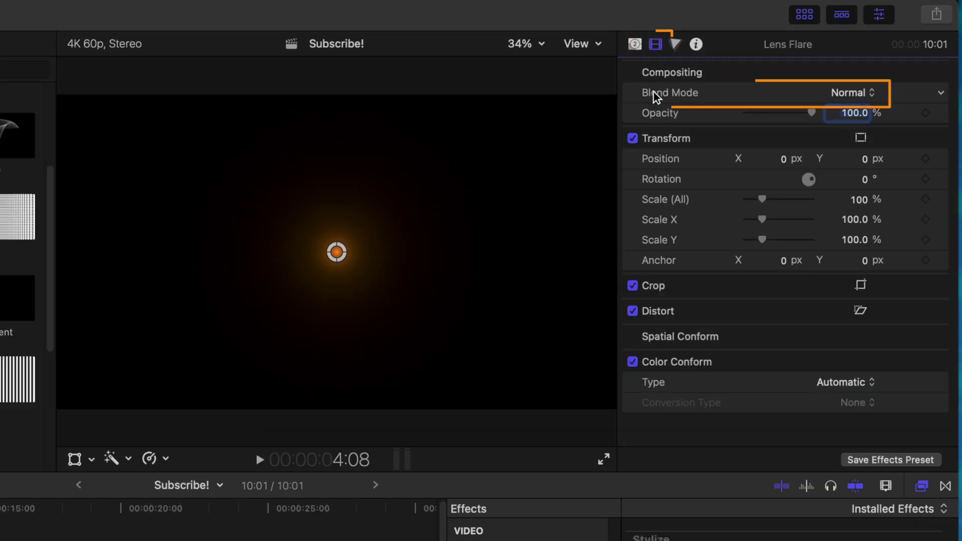
{"action": "left_click", "coordinate": [838, 94]}
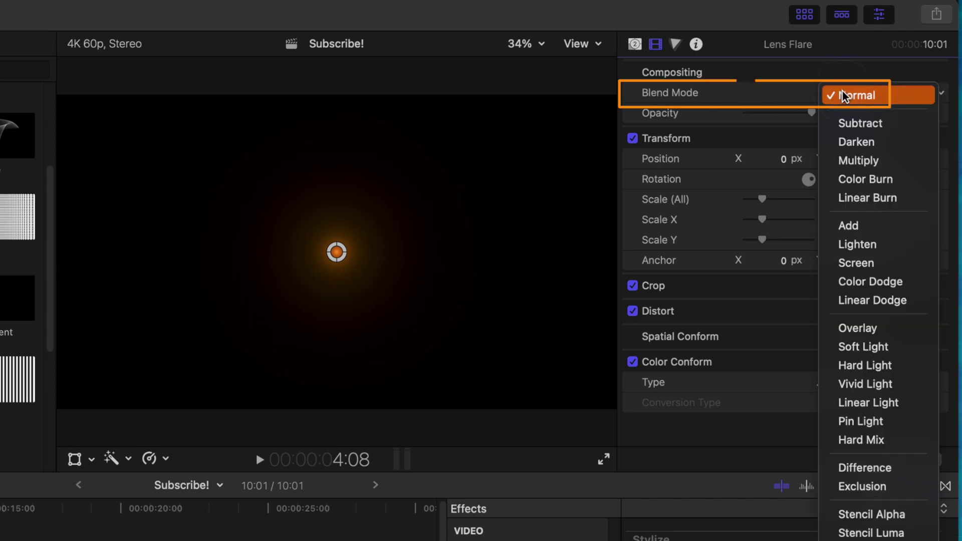
{"action": "left_click", "coordinate": [861, 261]}
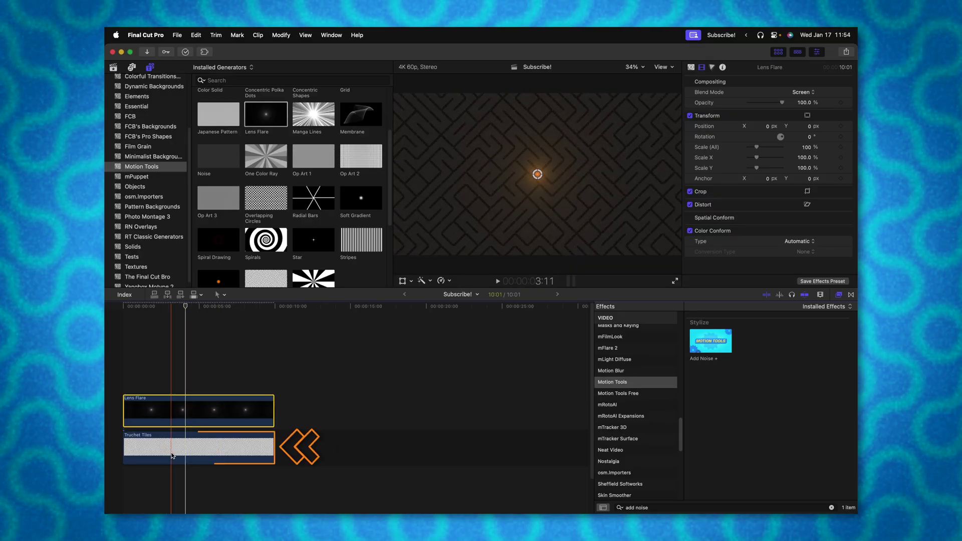
Step: Add a Color Wheels correction to the Truchet Tiles clip and give it a circular shape mask enlarged around the flare
{"action": "left_click", "coordinate": [172, 455]}
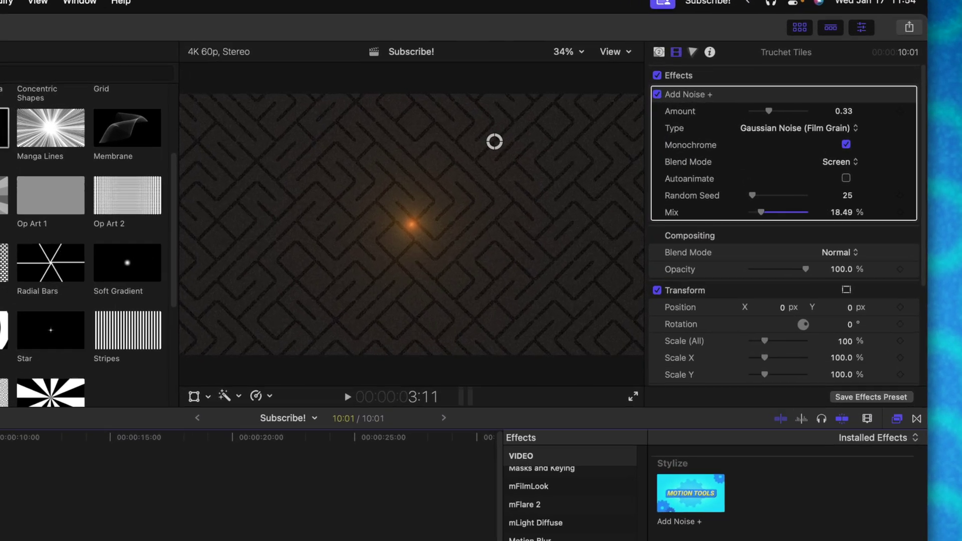
{"action": "key", "text": "super+6"}
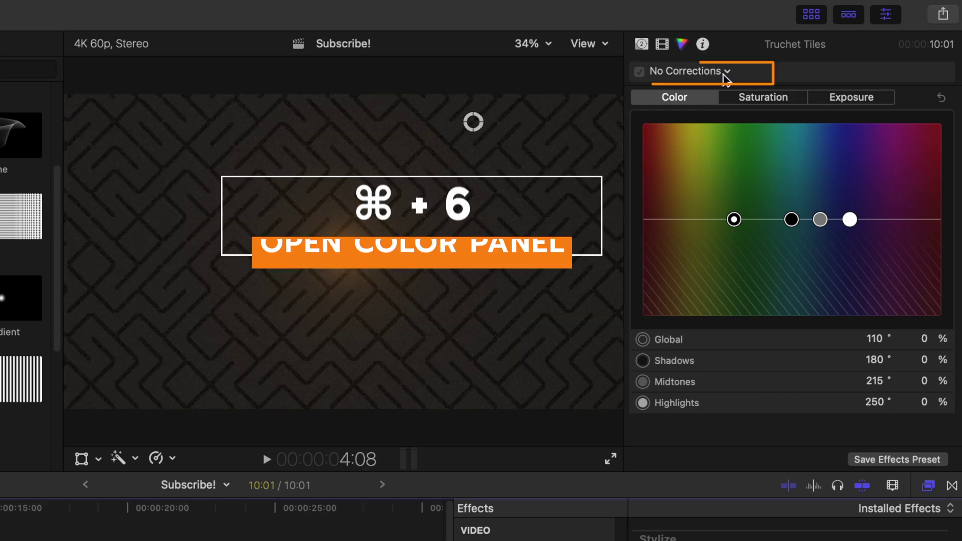
{"action": "left_click", "coordinate": [727, 72]}
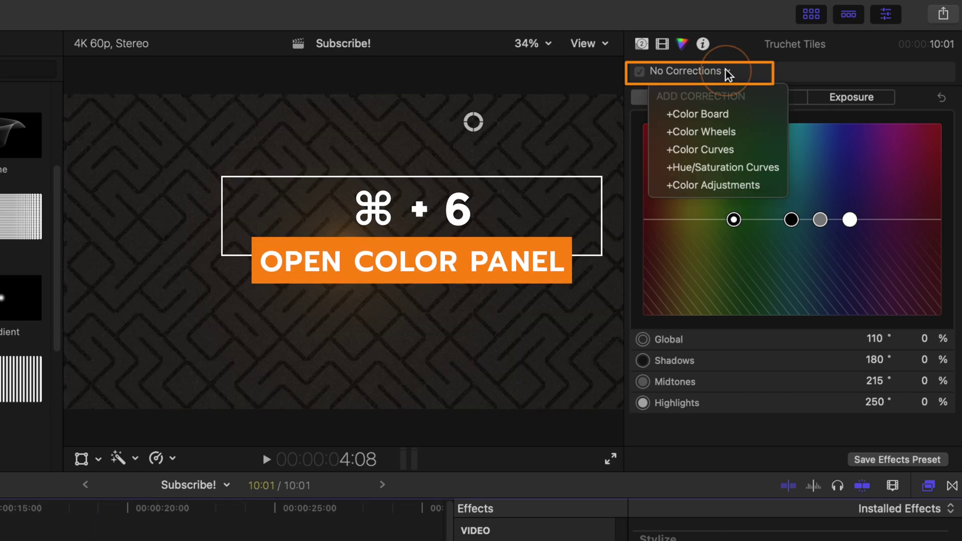
{"action": "left_click", "coordinate": [732, 133]}
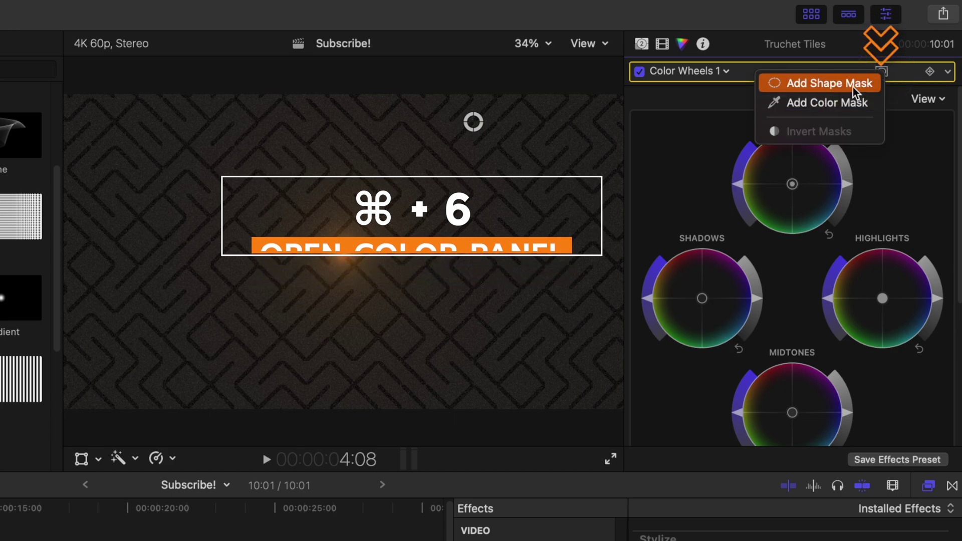
{"action": "left_click", "coordinate": [880, 82]}
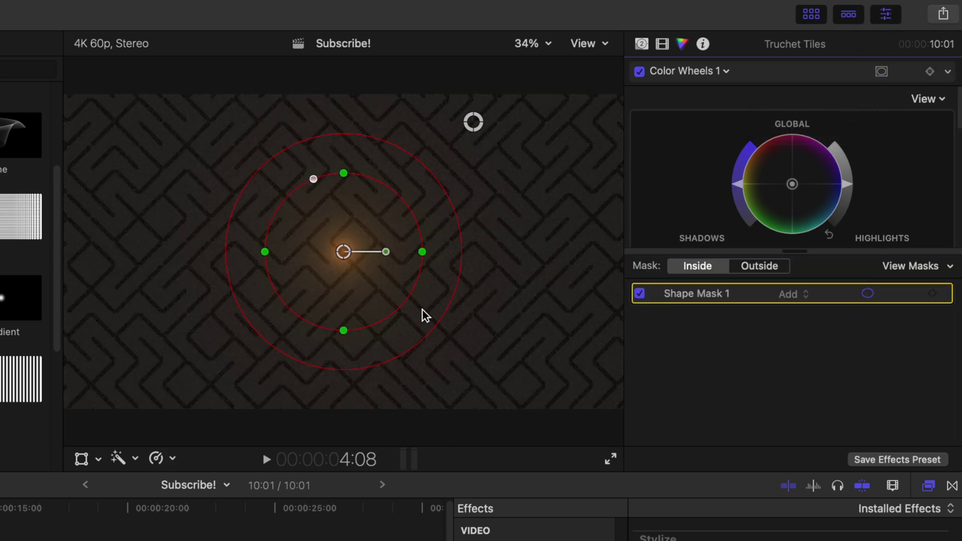
{"action": "left_click_drag", "start_coordinate": [409, 300], "coordinate": [506, 396]}
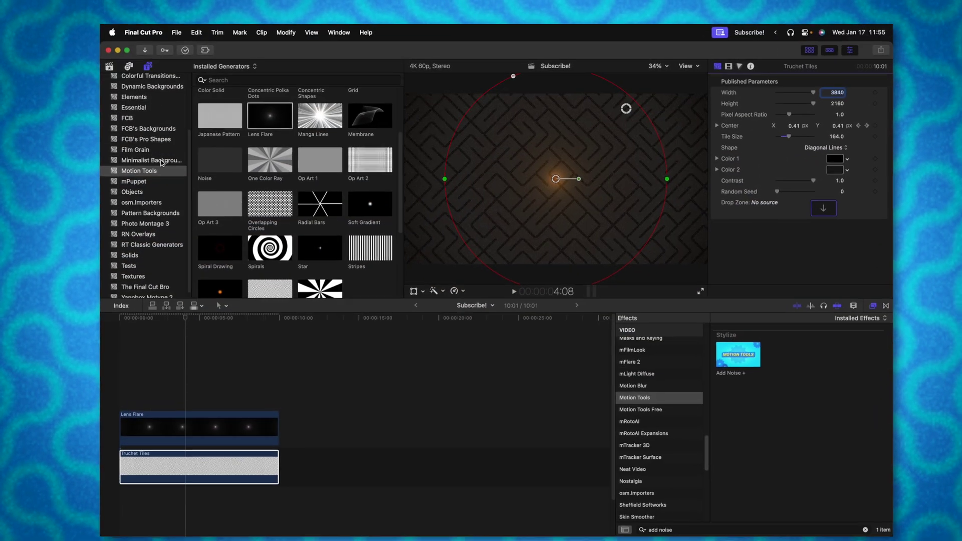
Step: Place the Pro Shapes Circle generator from FCB's Pro Shapes above the Lens Flare clip at the start of the timeline
{"action": "left_click", "coordinate": [150, 140]}
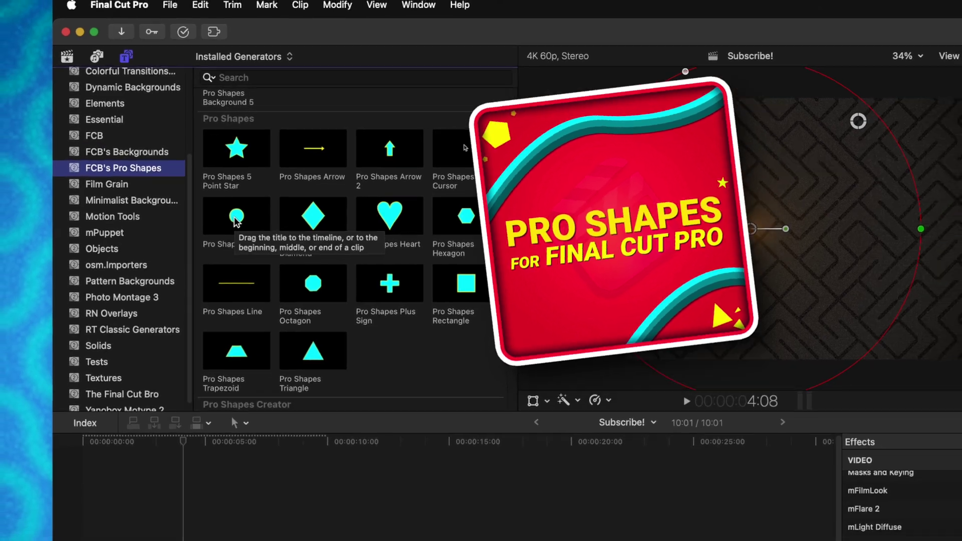
{"action": "left_click_drag", "start_coordinate": [246, 245], "coordinate": [209, 522]}
{"action": "left_click_drag", "start_coordinate": [200, 321], "coordinate": [116, 329]}
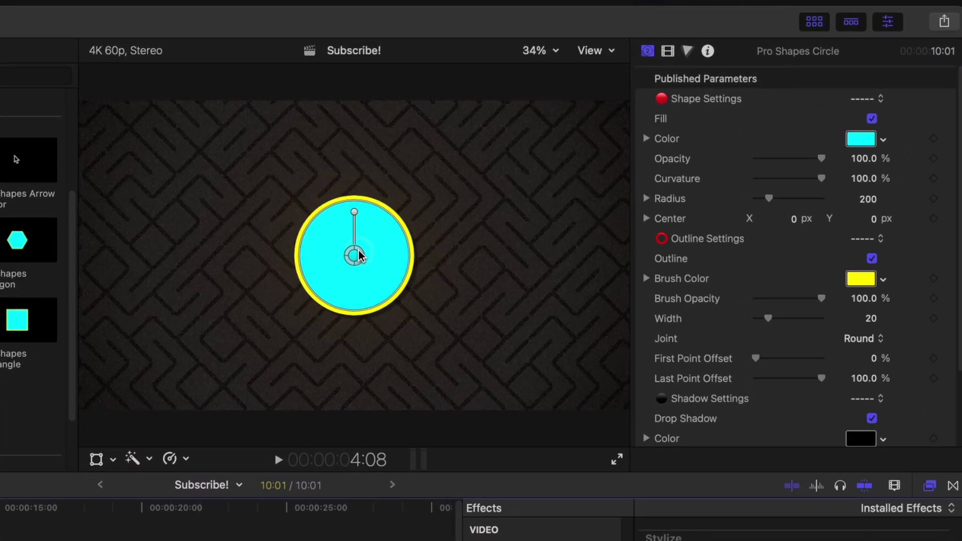
{"action": "mouse_move", "coordinate": [494, 194]}
{"action": "left_mouse_down"}
{"action": "mouse_move", "coordinate": [444, 193]}
{"action": "mouse_move", "coordinate": [494, 194]}
{"action": "left_mouse_up"}
{"action": "left_click_drag", "start_coordinate": [396, 239], "coordinate": [550, 209]}
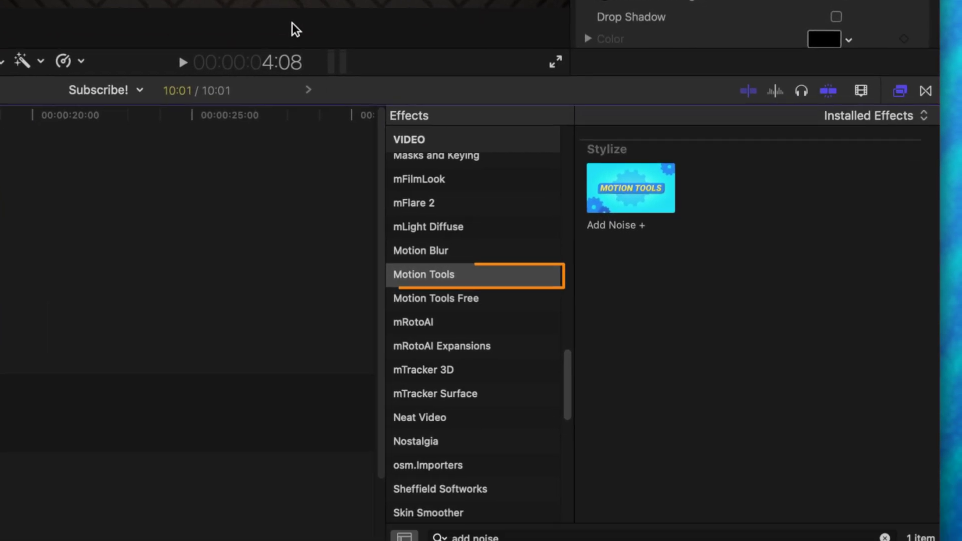
Step: Search the Motion Tools effects for "replicate" and apply Wave Replicator to the Pro Shapes Circle clip
{"action": "left_click", "coordinate": [473, 419]}
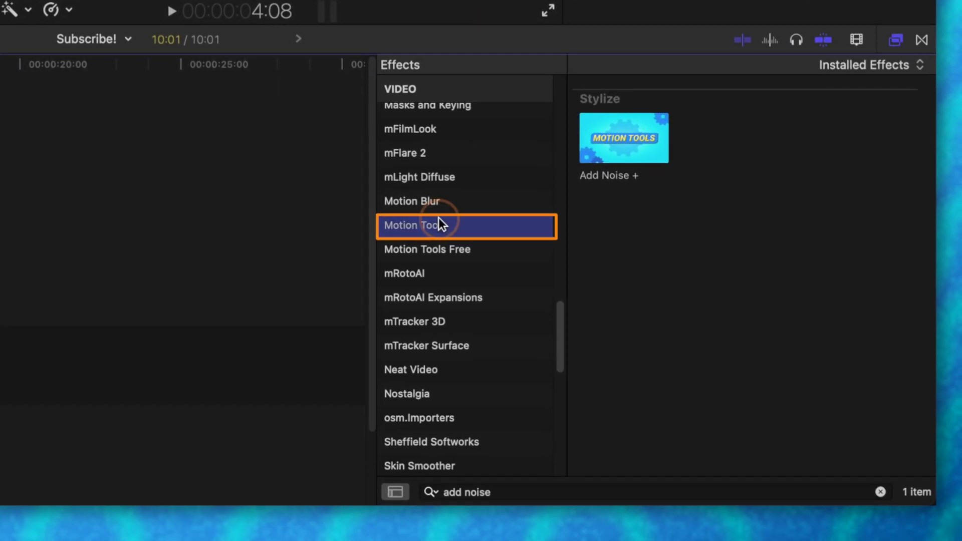
{"action": "left_click", "coordinate": [881, 493]}
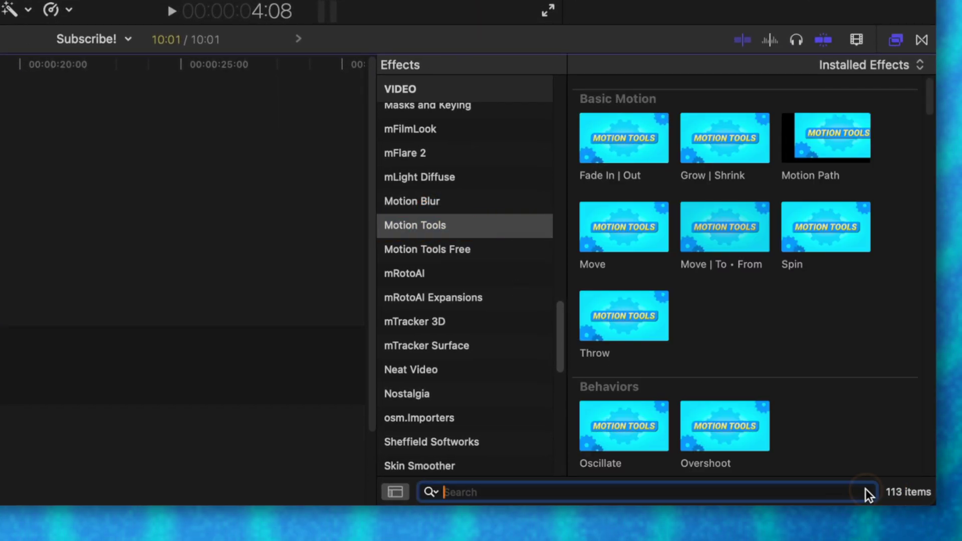
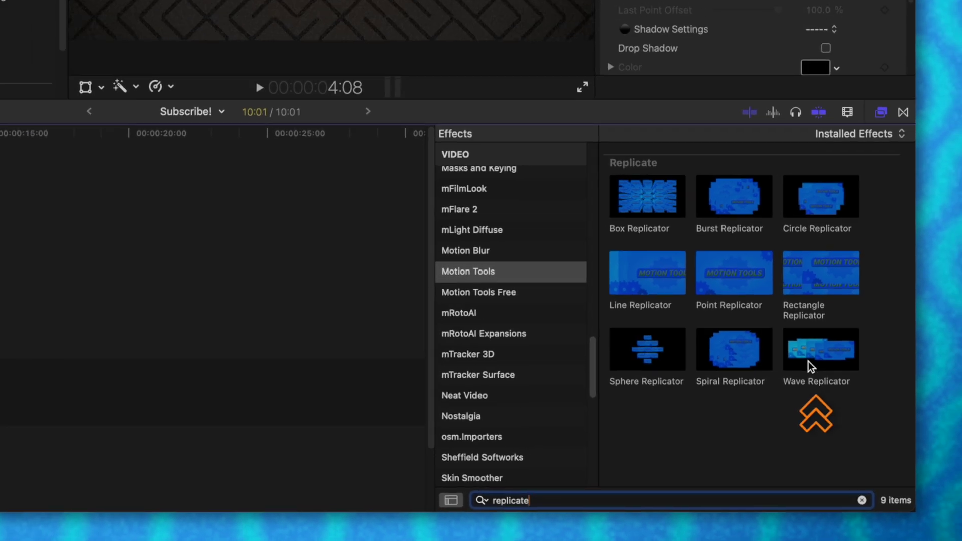
{"action": "left_click_drag", "start_coordinate": [812, 330], "coordinate": [536, 219]}
{"action": "left_click_drag", "start_coordinate": [627, 335], "coordinate": [5, 325]}
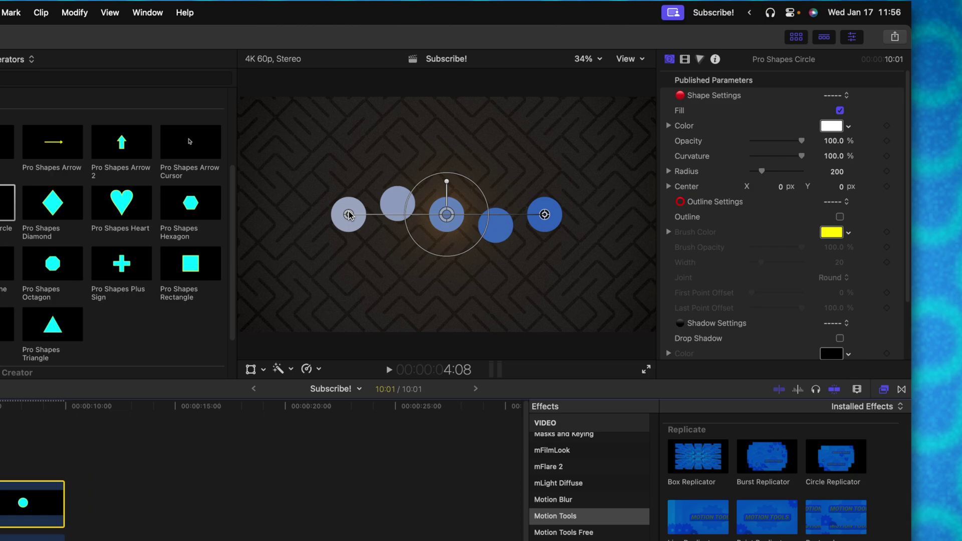
Step: Try stretching the replicated circles diagonally across the frame with the wave's two end points, and undo the last move
{"action": "left_click_drag", "start_coordinate": [467, 175], "coordinate": [471, 109]}
{"action": "left_click_drag", "start_coordinate": [225, 136], "coordinate": [142, 167]}
{"action": "left_click_drag", "start_coordinate": [479, 259], "coordinate": [604, 354]}
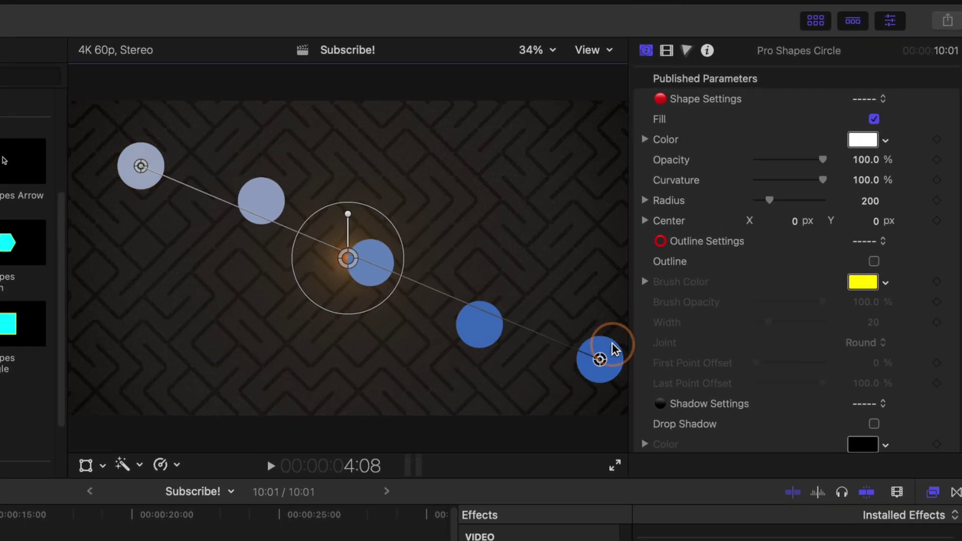
{"action": "key", "text": "super+z"}
Step: Move the wave's end points past the frame's lower sides, Point 1 to about -0.96, -0.44 and Point 2 to about 0.98, -0.41
{"action": "left_click_drag", "start_coordinate": [142, 166], "coordinate": [71, 255]}
{"action": "left_click_drag", "start_coordinate": [502, 259], "coordinate": [639, 257]}
{"action": "key", "text": "super+minus"}
{"action": "key", "text": "super+minus"}
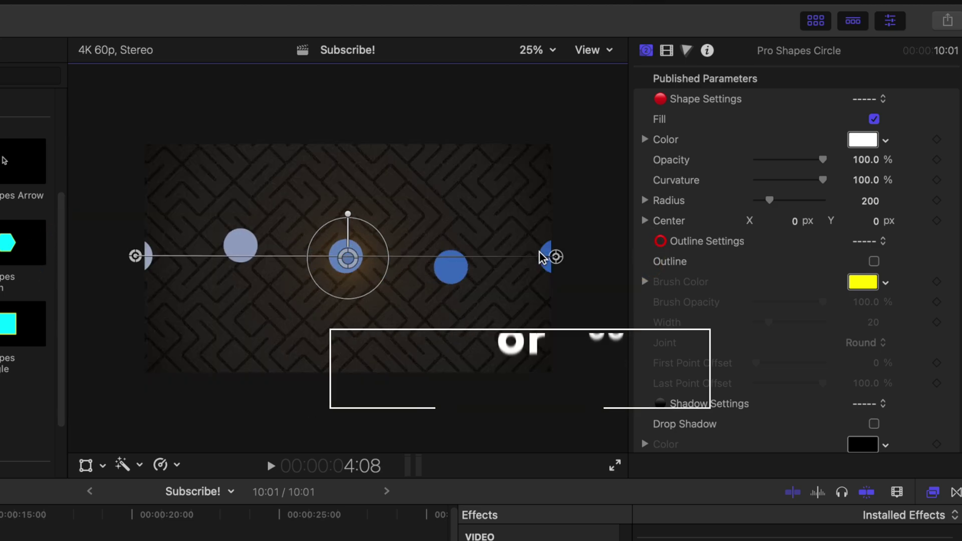
{"action": "left_click_drag", "start_coordinate": [243, 256], "coordinate": [238, 307]}
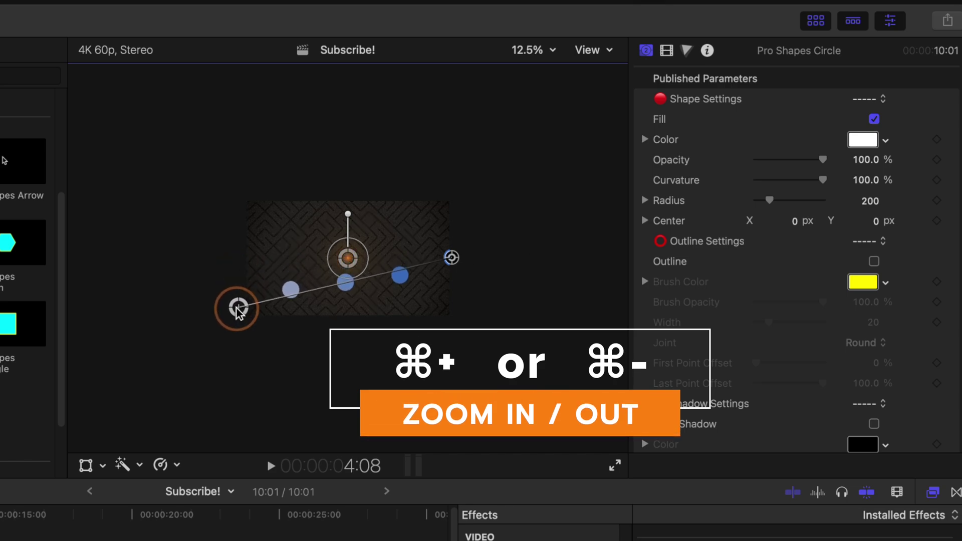
{"action": "left_click_drag", "start_coordinate": [452, 259], "coordinate": [460, 305]}
Step: Fit the frame in the viewer and raise the Wave Replicator's Scale to 130%
{"action": "left_click", "coordinate": [667, 50]}
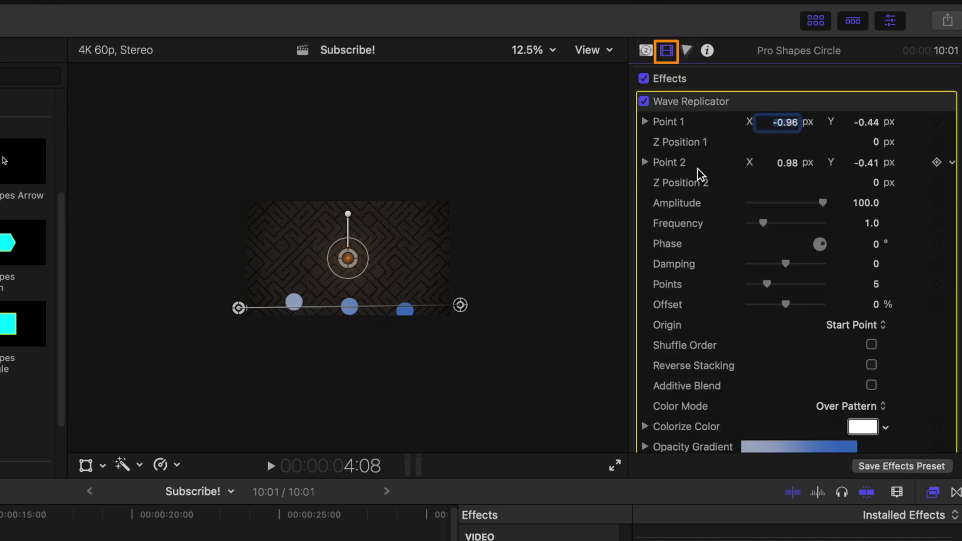
{"action": "scroll", "coordinate": [732, 255], "scroll_direction": "down", "scroll_amount": 10}
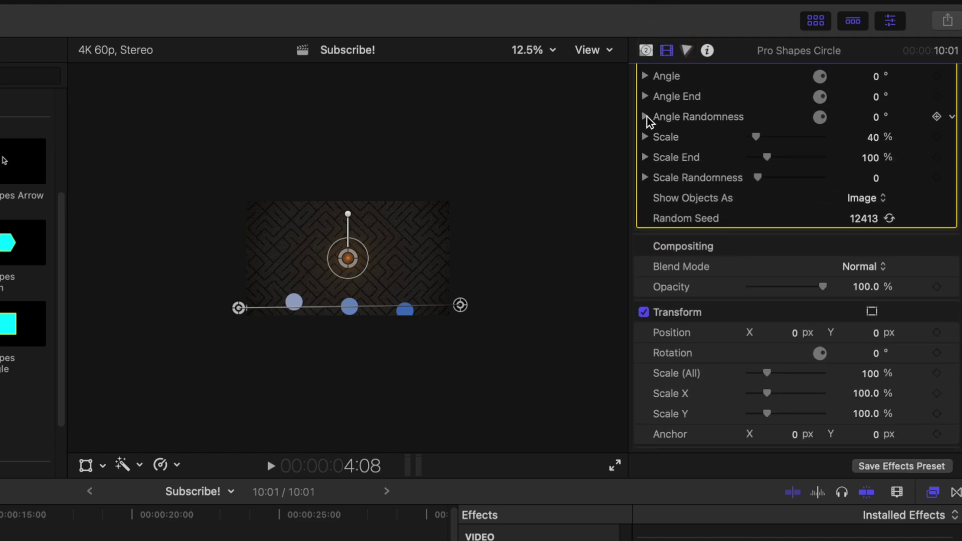
{"action": "left_click", "coordinate": [430, 380]}
{"action": "key", "text": "shift+z"}
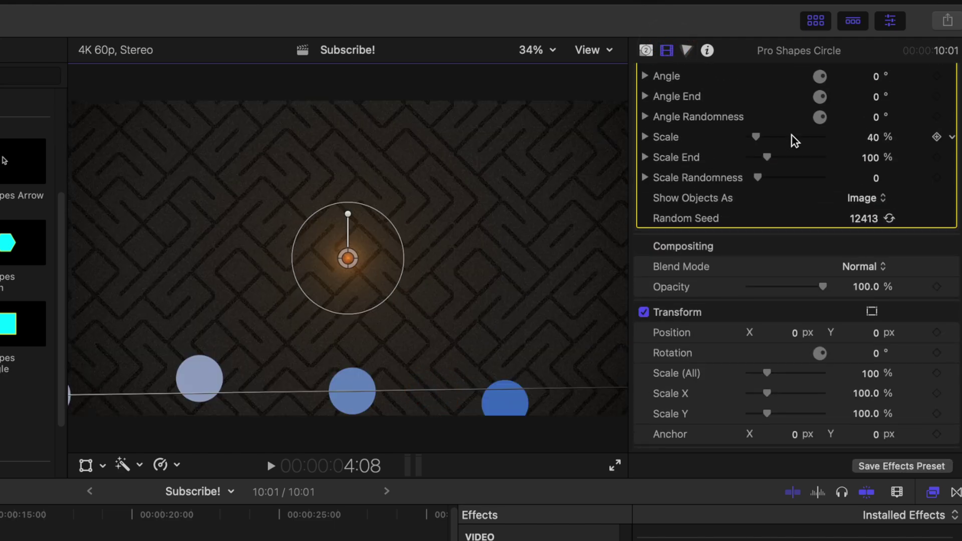
{"action": "left_click_drag", "start_coordinate": [756, 136], "coordinate": [772, 136]}
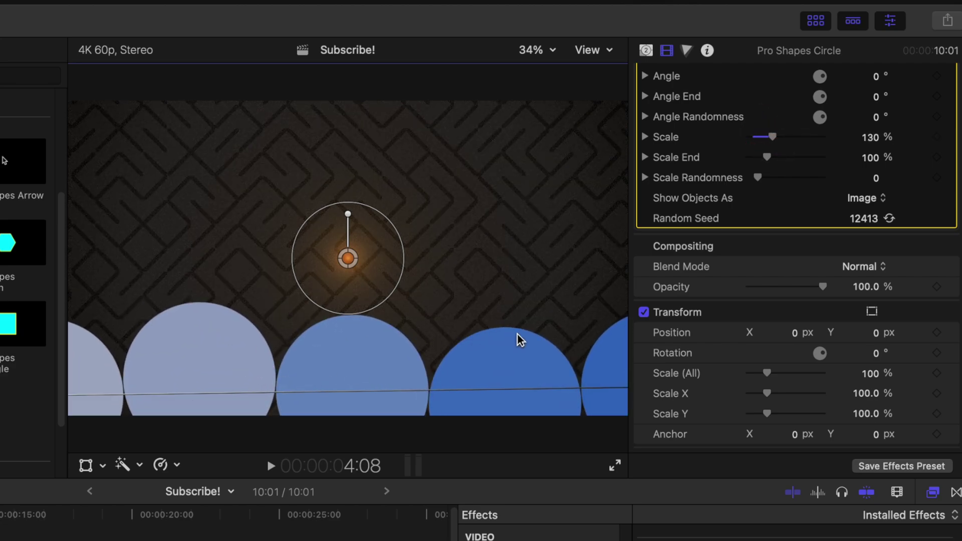
Step: Increase the Wave Replicator's Points to 124 so the circles merge into a continuous wave
{"action": "scroll", "coordinate": [791, 157], "scroll_direction": "up", "scroll_amount": 3}
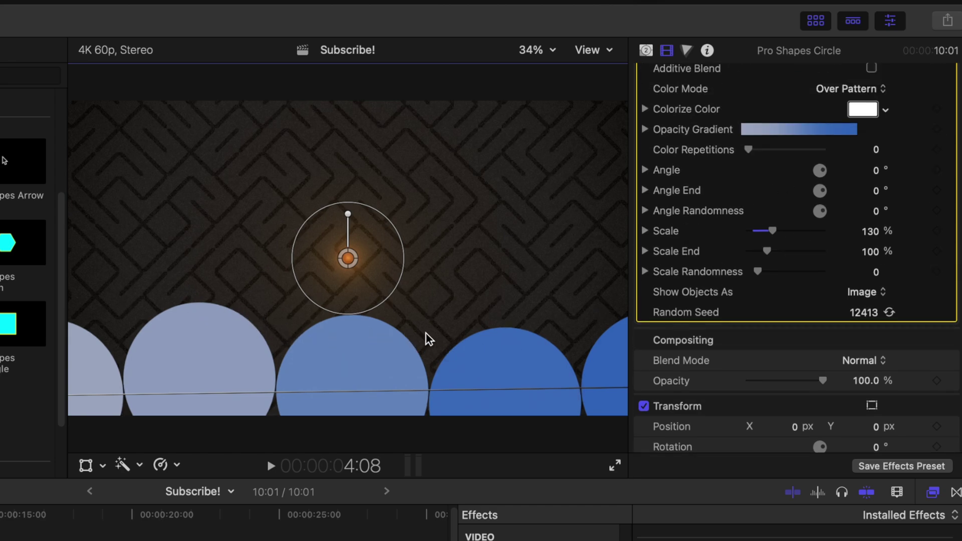
{"action": "scroll", "coordinate": [828, 183], "scroll_direction": "up", "scroll_amount": 4}
{"action": "scroll", "coordinate": [813, 202], "scroll_direction": "up", "scroll_amount": 5}
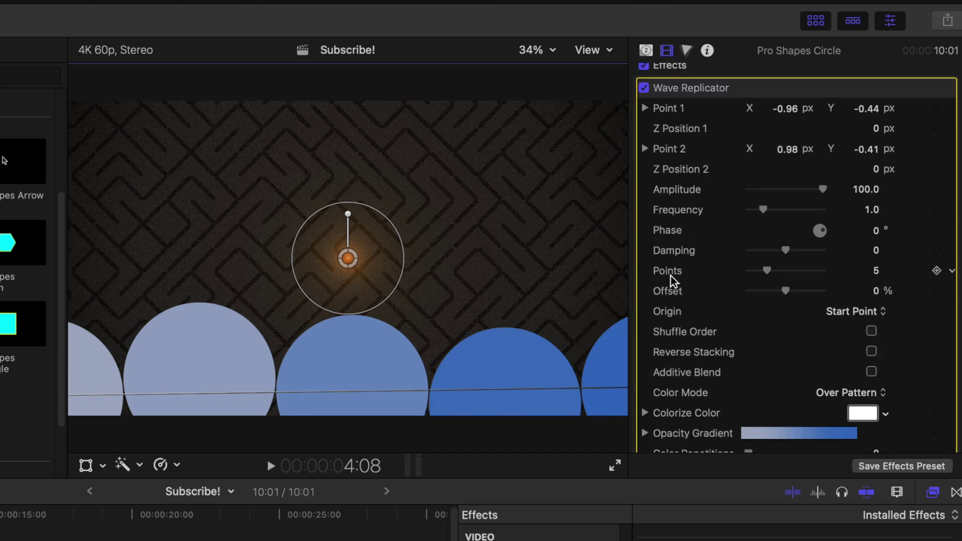
{"action": "left_click_drag", "start_coordinate": [766, 272], "coordinate": [793, 271]}
{"action": "left_click_drag", "start_coordinate": [874, 272], "coordinate": [871, 268]}
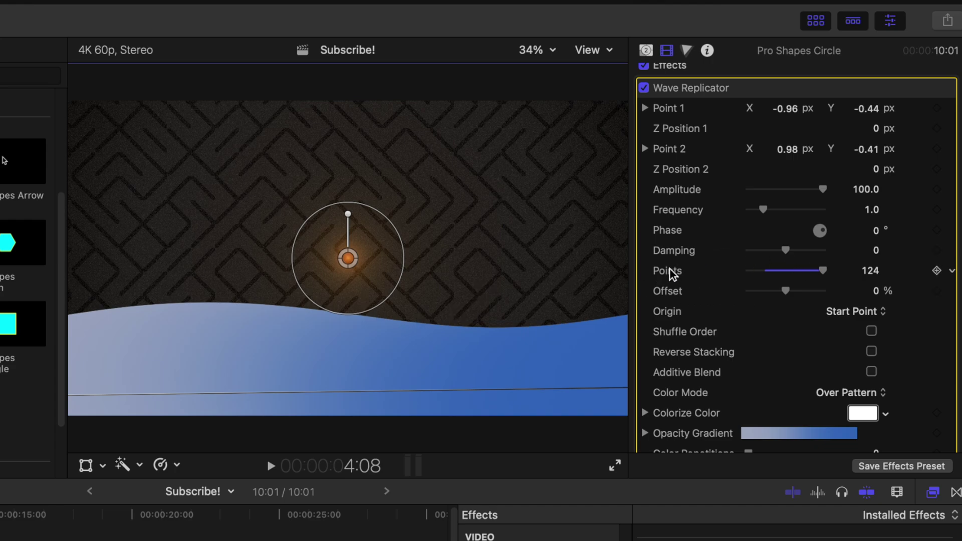
Step: Keyframe the Wave Replicator's Phase from 0° at the clip's start to a higher angle at its end, and play back the moving wave
{"action": "left_click_drag", "start_coordinate": [877, 240], "coordinate": [664, 251]}
{"action": "left_click_drag", "start_coordinate": [820, 231], "coordinate": [890, 231]}
{"action": "key", "text": "Home"}
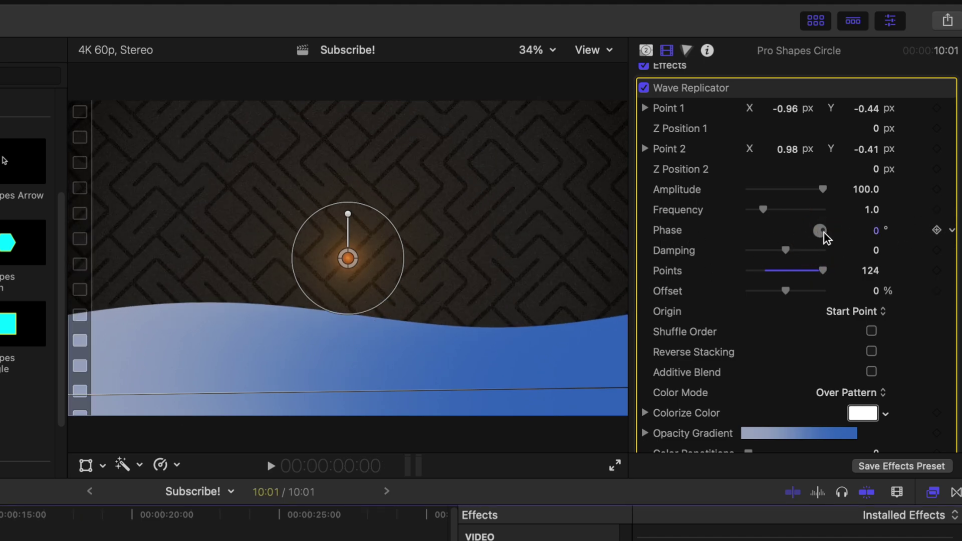
{"action": "left_click", "coordinate": [923, 230]}
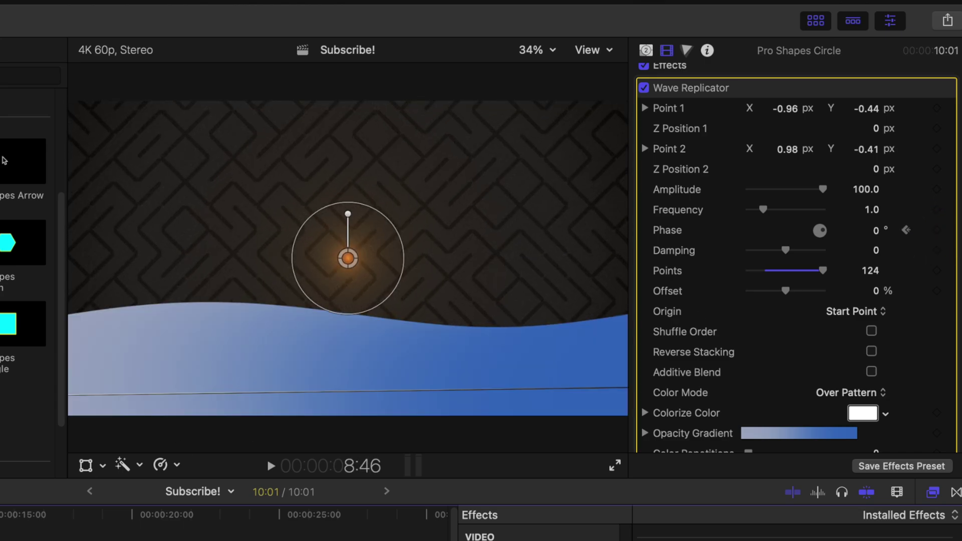
{"action": "left_click_drag", "start_coordinate": [878, 232], "coordinate": [876, 231]}
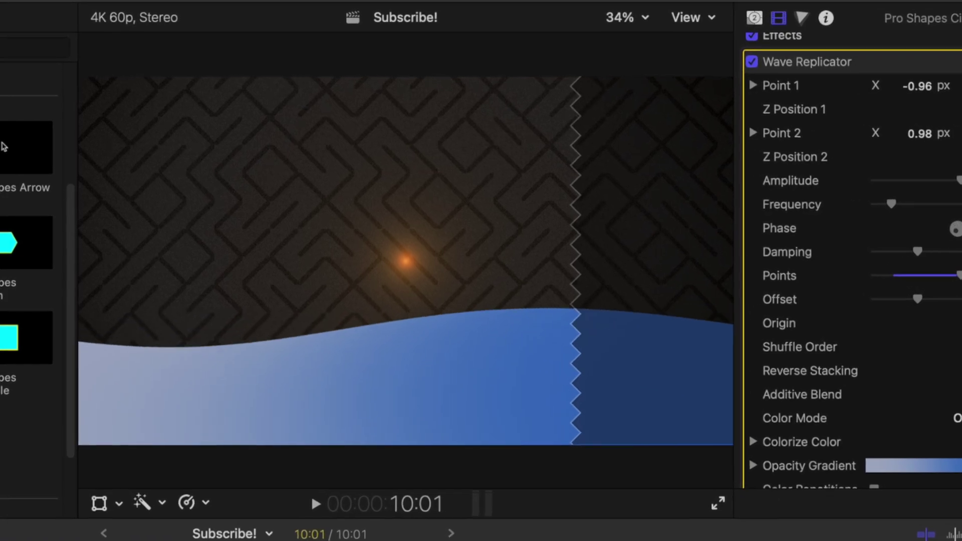
{"action": "key", "text": "space"}
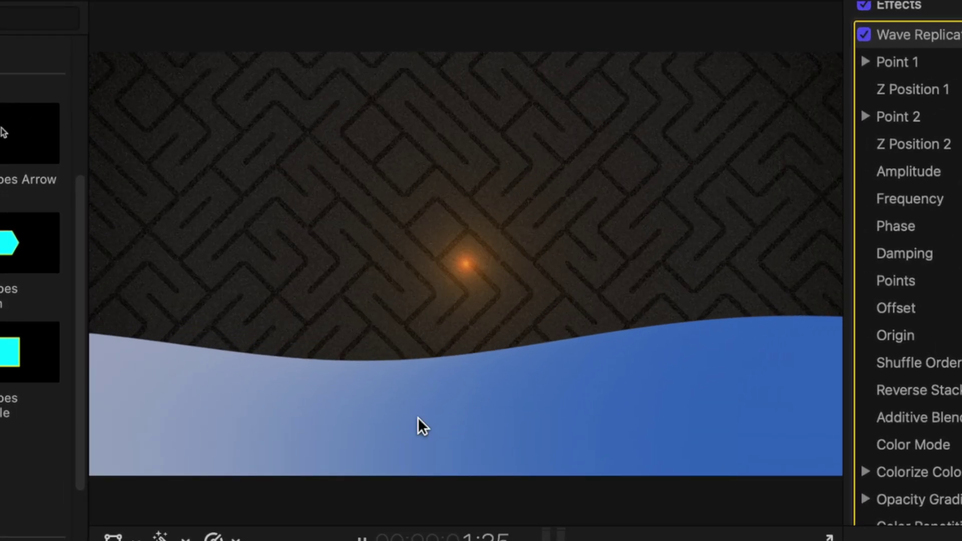
{"action": "key", "text": "space"}
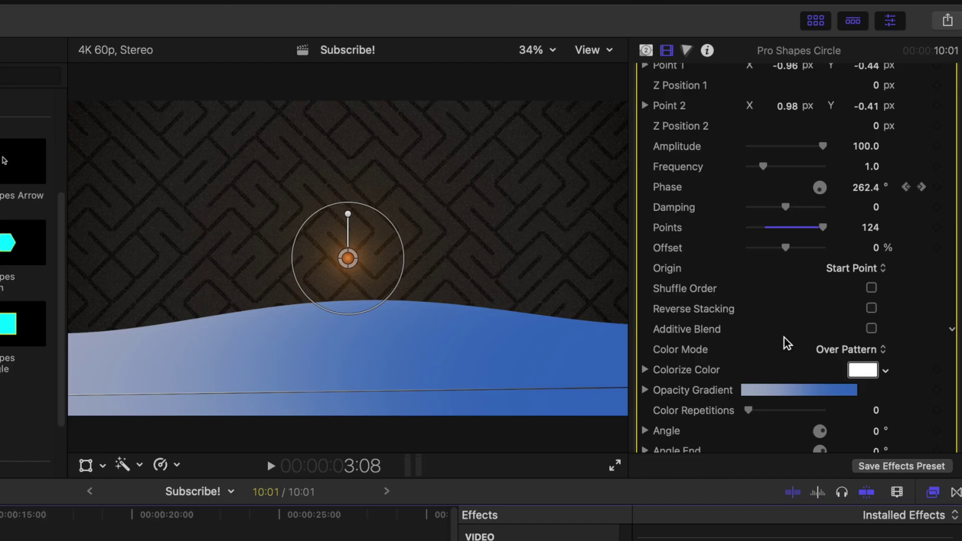
Step: Recolour the wave's Opacity Gradient with the Orange swatch at its start and Orange Shadow at its end
{"action": "scroll", "coordinate": [788, 344], "scroll_direction": "down", "scroll_amount": 2}
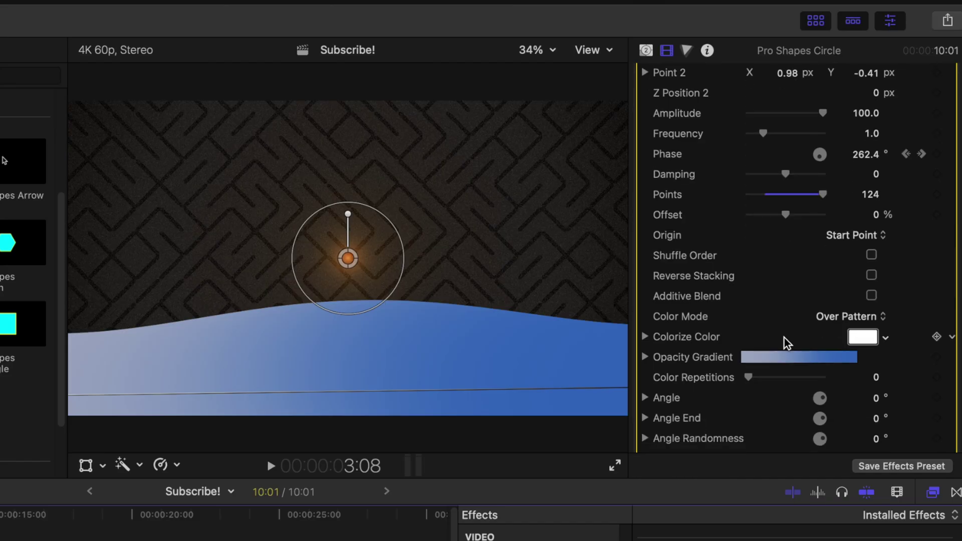
{"action": "left_click", "coordinate": [645, 357]}
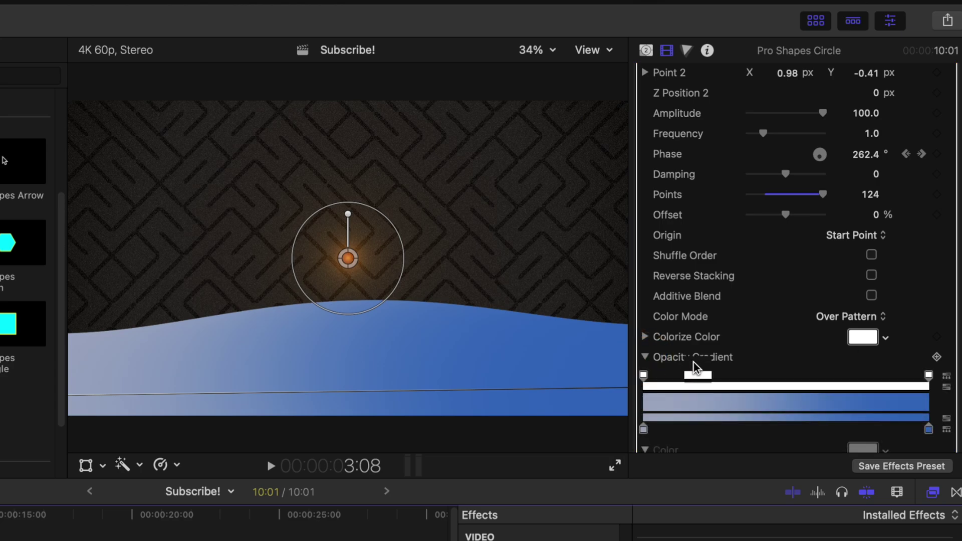
{"action": "scroll", "coordinate": [646, 369], "scroll_direction": "down", "scroll_amount": 3}
{"action": "left_click", "coordinate": [645, 375]}
{"action": "scroll", "coordinate": [814, 391], "scroll_direction": "down", "scroll_amount": 1}
{"action": "left_click", "coordinate": [857, 386]}
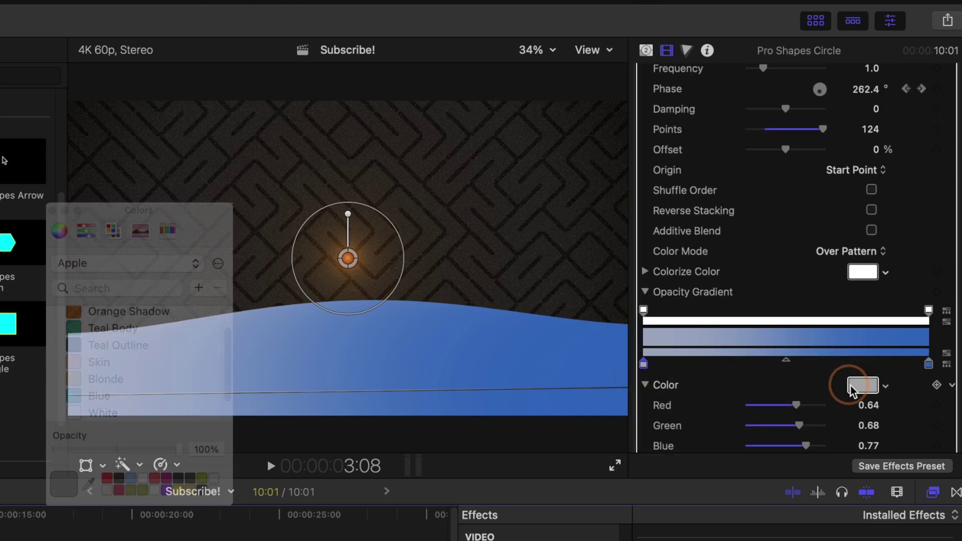
{"action": "left_click", "coordinate": [79, 324]}
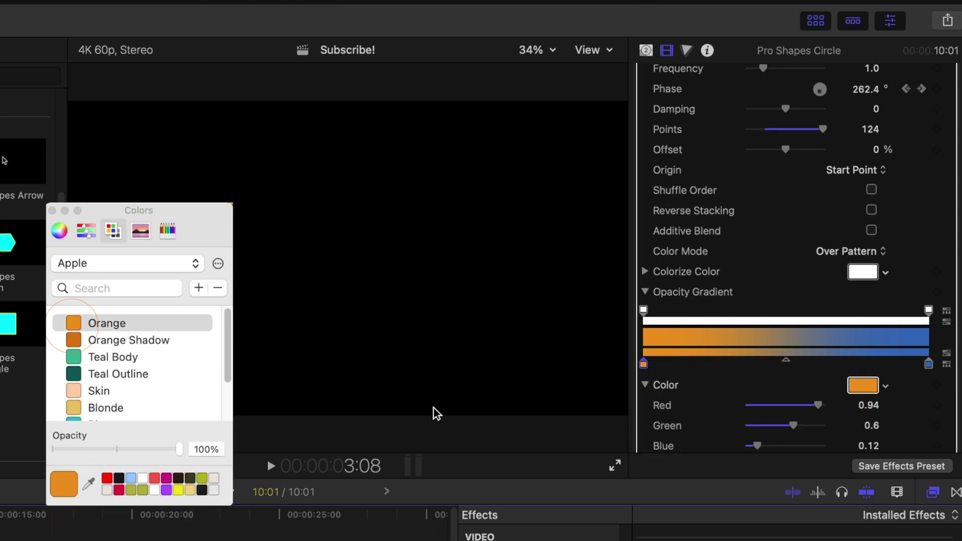
{"action": "left_click", "coordinate": [929, 364]}
{"action": "left_click", "coordinate": [129, 340]}
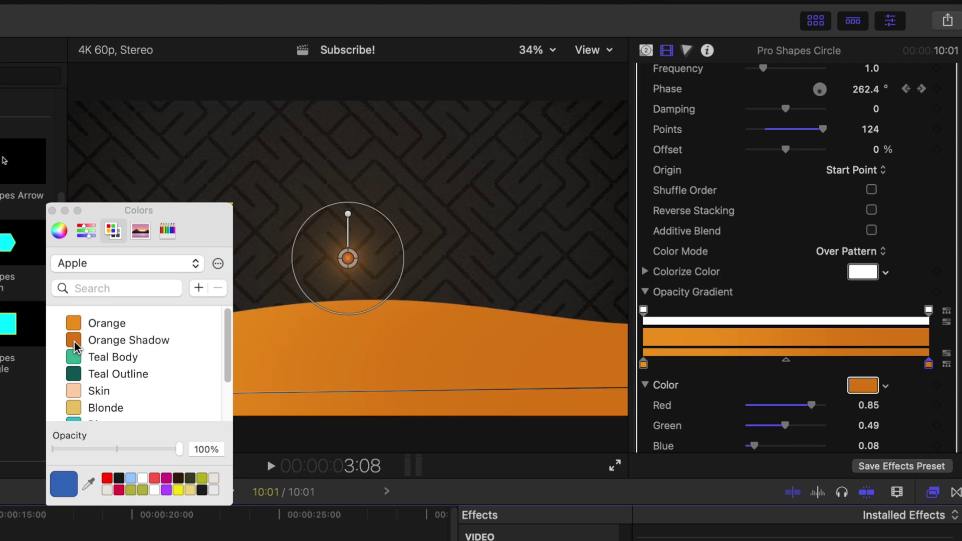
{"action": "left_click", "coordinate": [52, 210]}
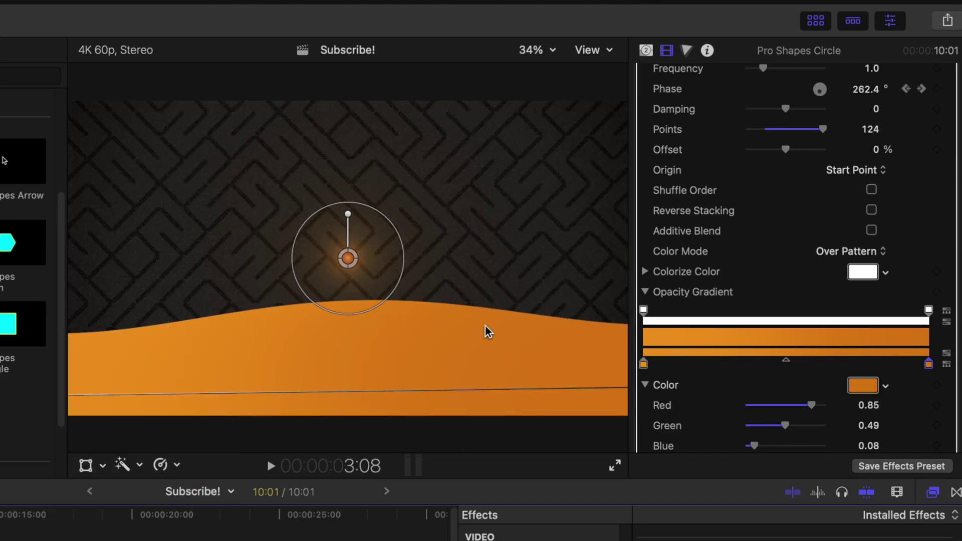
Step: Set the wave clip's Blend Mode to Overlay and play back the blended wave
{"action": "scroll", "coordinate": [861, 350], "scroll_direction": "down", "scroll_amount": 10}
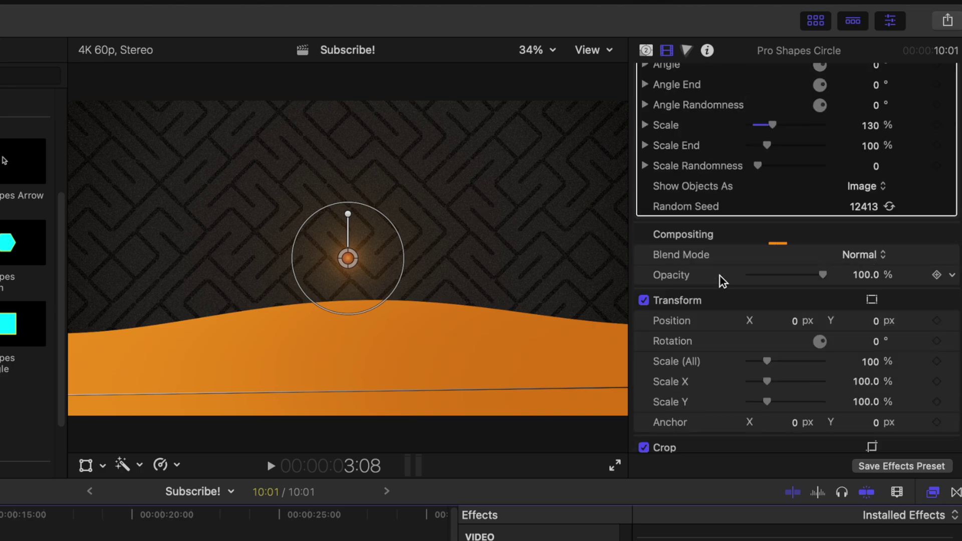
{"action": "left_click", "coordinate": [865, 255]}
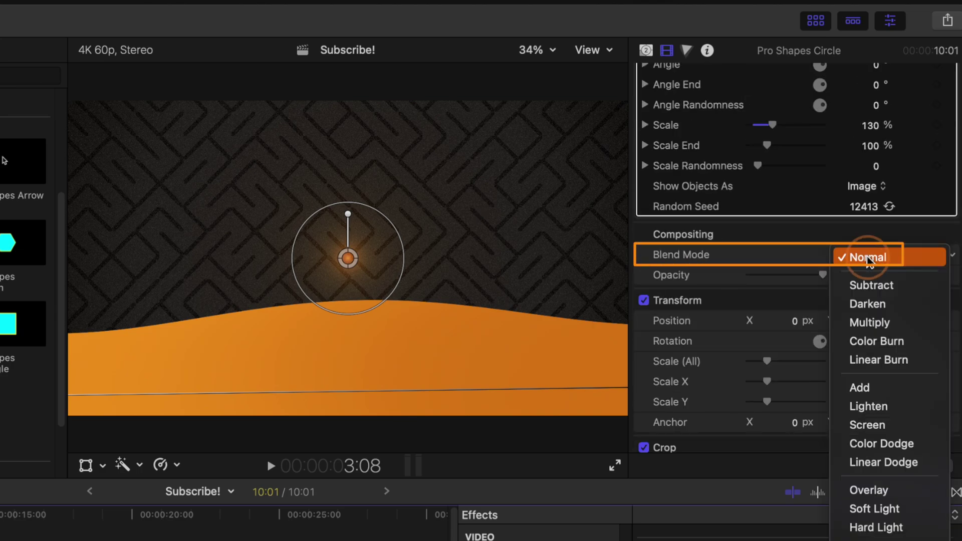
{"action": "left_click", "coordinate": [875, 489]}
{"action": "key", "text": "space"}
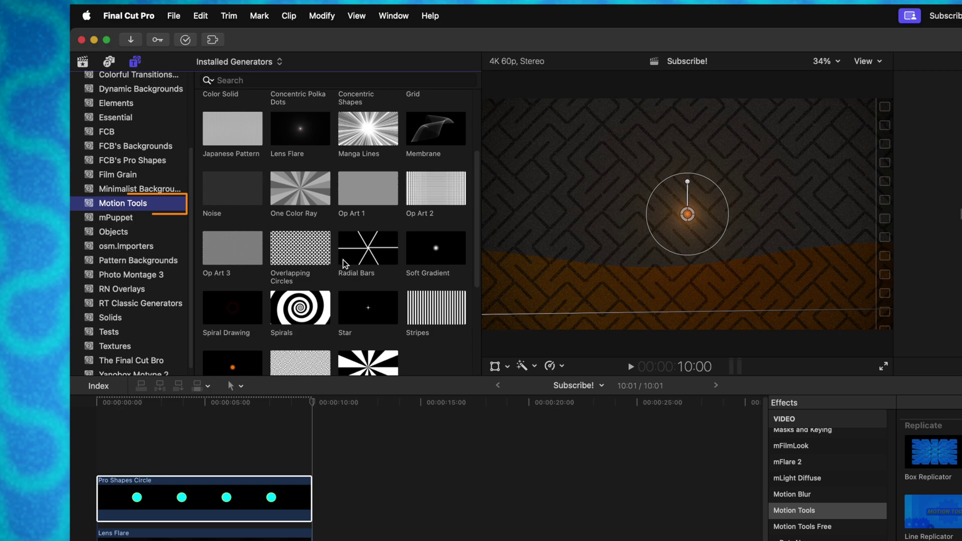
Step: Add the Motion Tools Numbers generator above the Pro Shapes Circle clip and centre the number horizontally in the frame
{"action": "scroll", "coordinate": [308, 226], "scroll_direction": "down", "scroll_amount": 3}
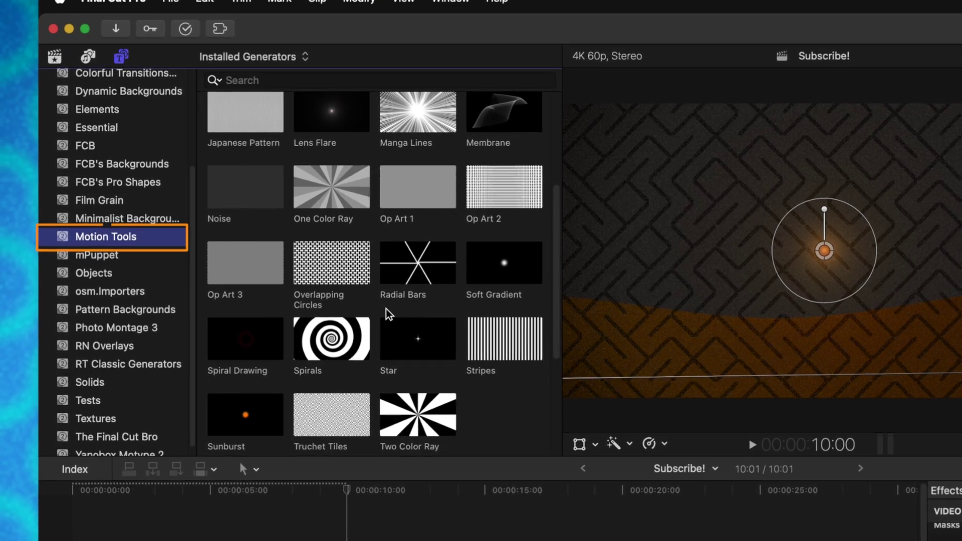
{"action": "scroll", "coordinate": [403, 330], "scroll_direction": "down", "scroll_amount": 2}
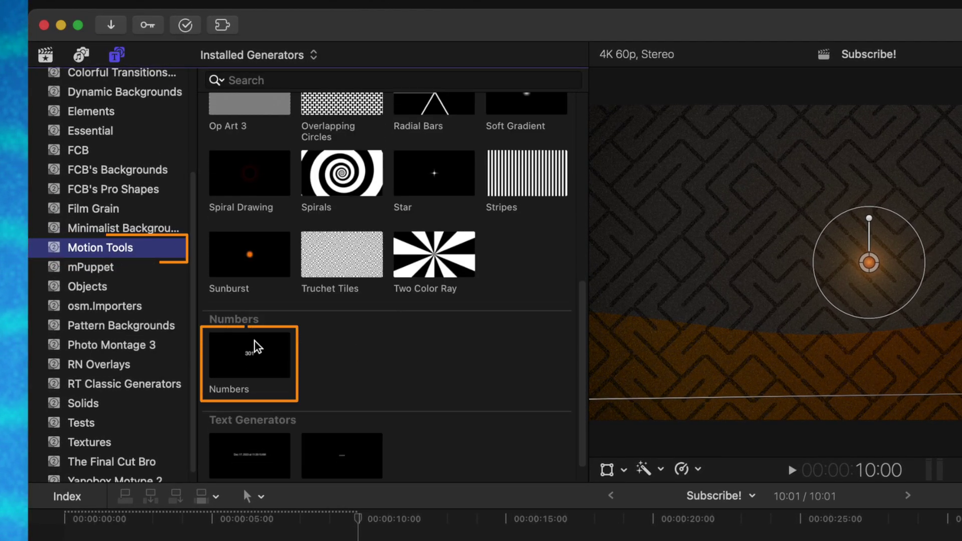
{"action": "left_click_drag", "start_coordinate": [238, 347], "coordinate": [120, 540]}
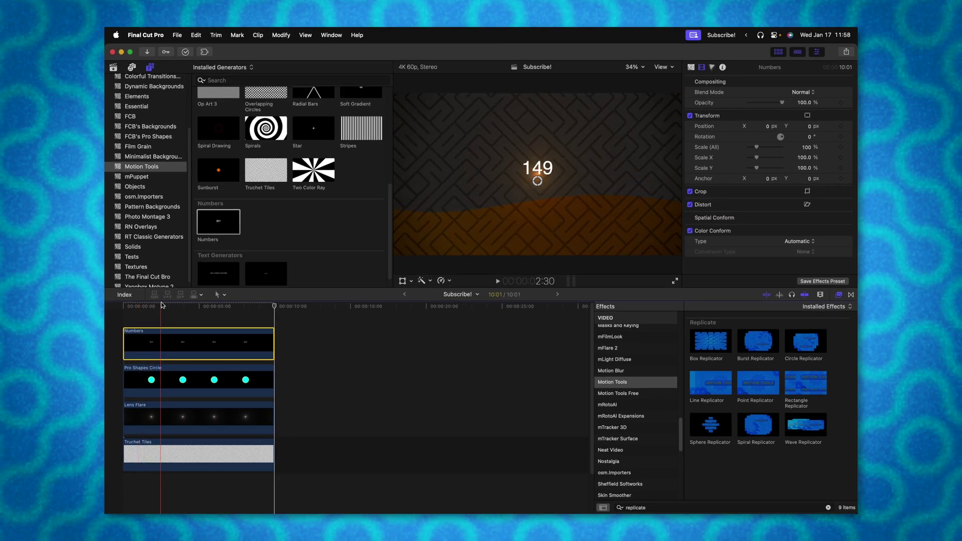
{"action": "left_click", "coordinate": [169, 305]}
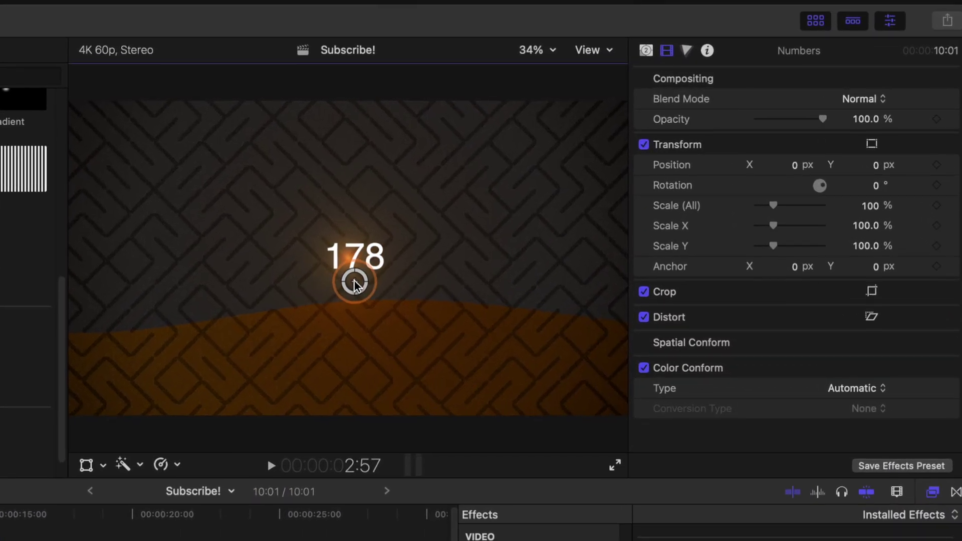
{"action": "left_click_drag", "start_coordinate": [354, 284], "coordinate": [348, 284]}
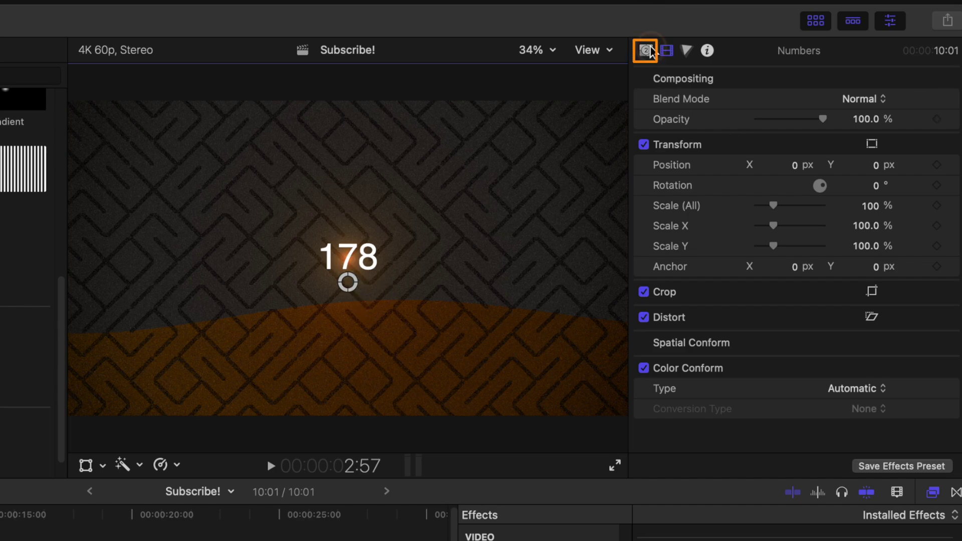
Step: Set the Numbers generator's End value to 50000 in its published parameters
{"action": "left_click", "coordinate": [646, 50]}
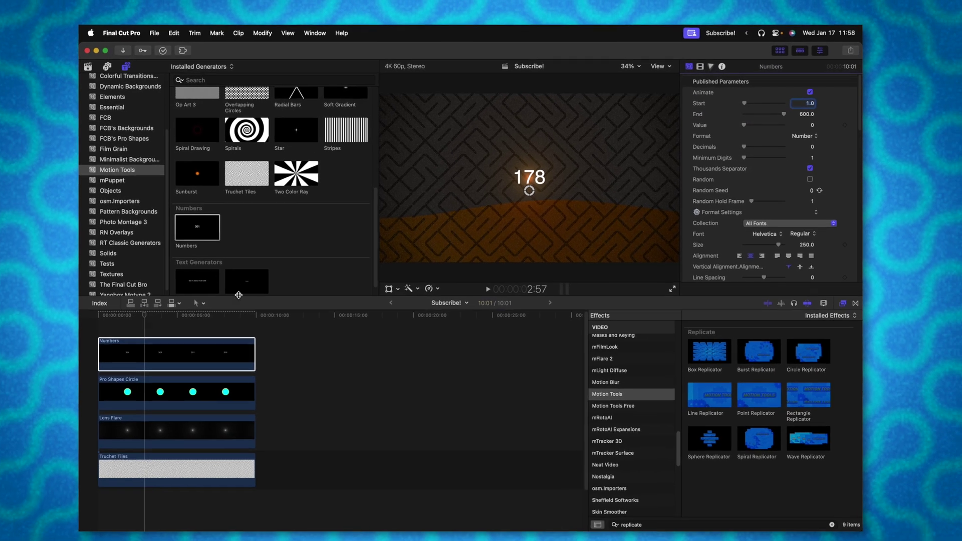
{"action": "left_click", "coordinate": [203, 355]}
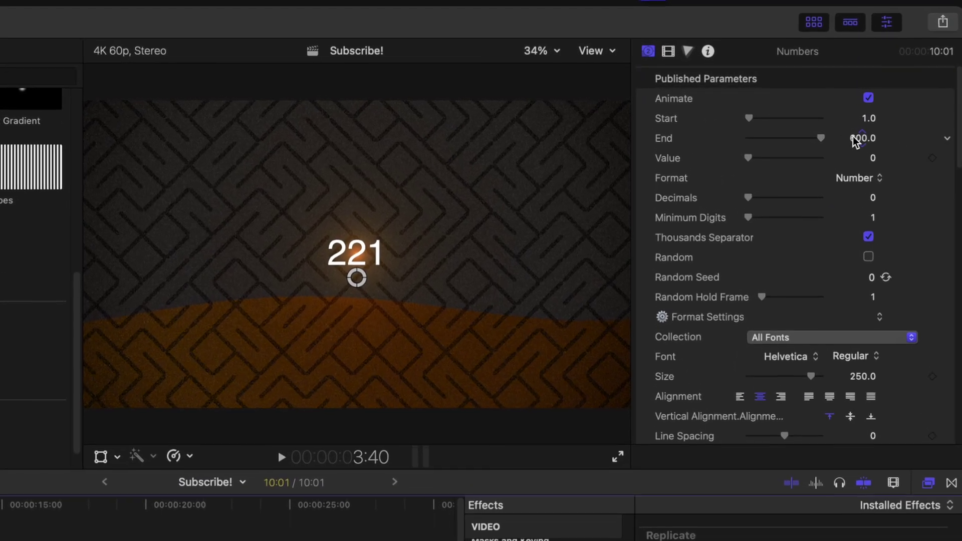
{"action": "left_click", "coordinate": [854, 136]}
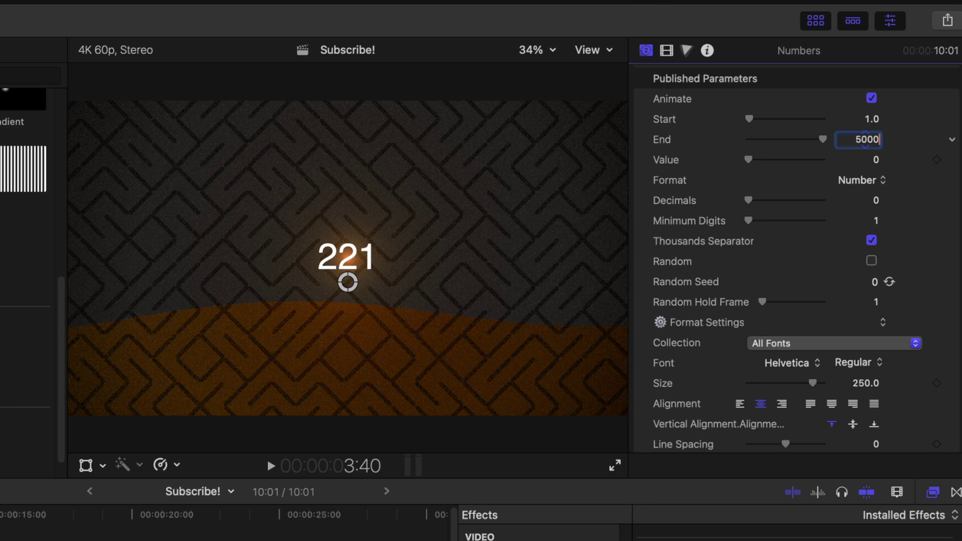
{"action": "key", "text": "Return"}
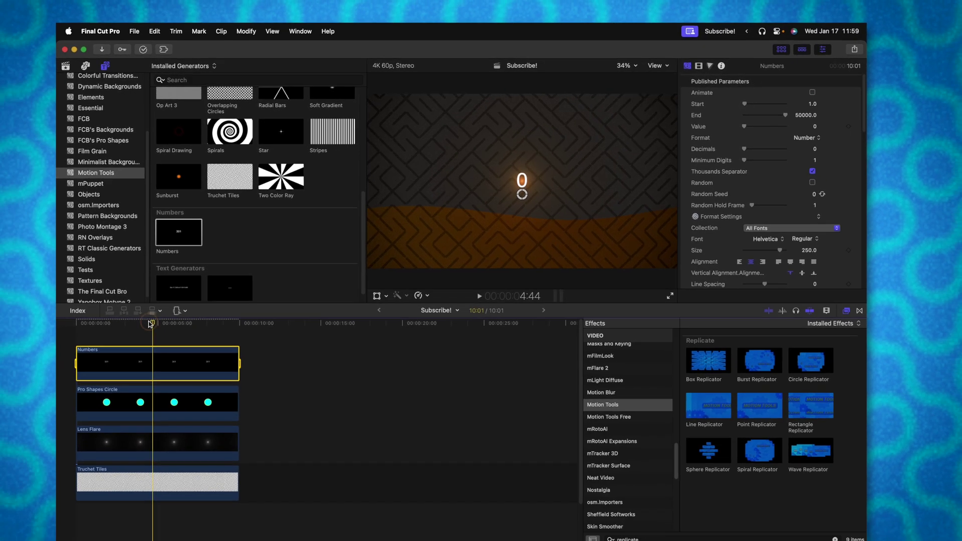
Step: With Animate off, keyframe the Numbers Value from 0 at the clip's start to 1733 at 4:13, and play back the count
{"action": "left_click", "coordinate": [0, 518]}
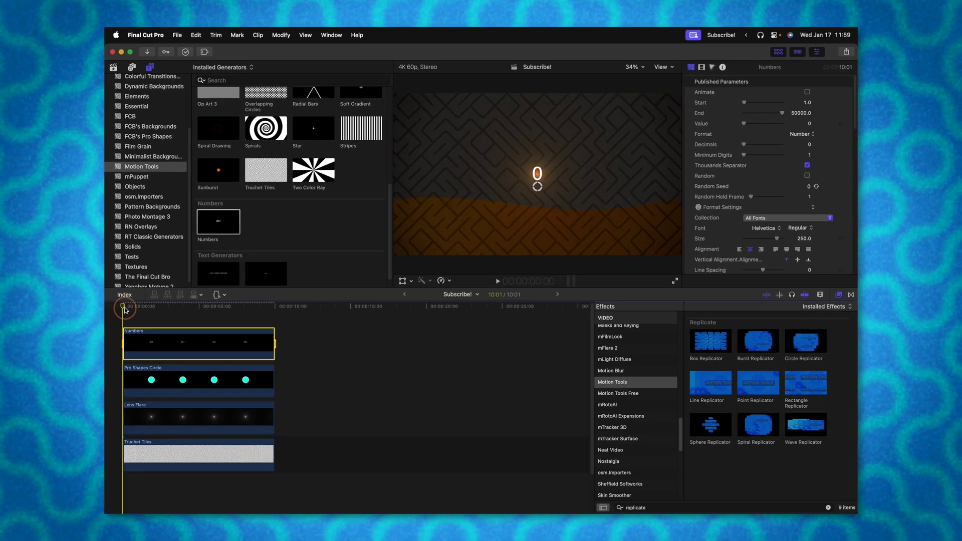
{"action": "left_click", "coordinate": [150, 305]}
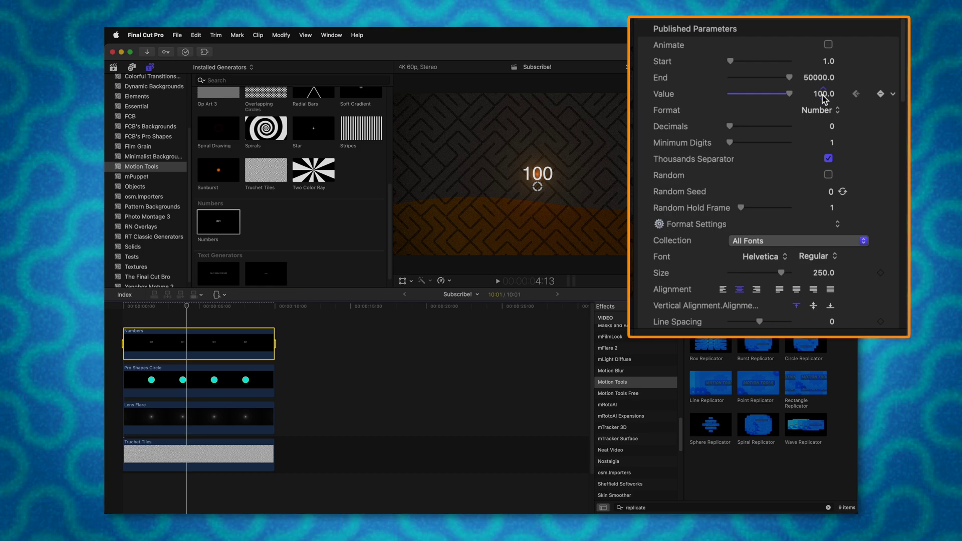
{"action": "left_click", "coordinate": [823, 95]}
{"action": "left_click_drag", "start_coordinate": [824, 94], "coordinate": [839, 73]}
{"action": "key", "text": "space"}
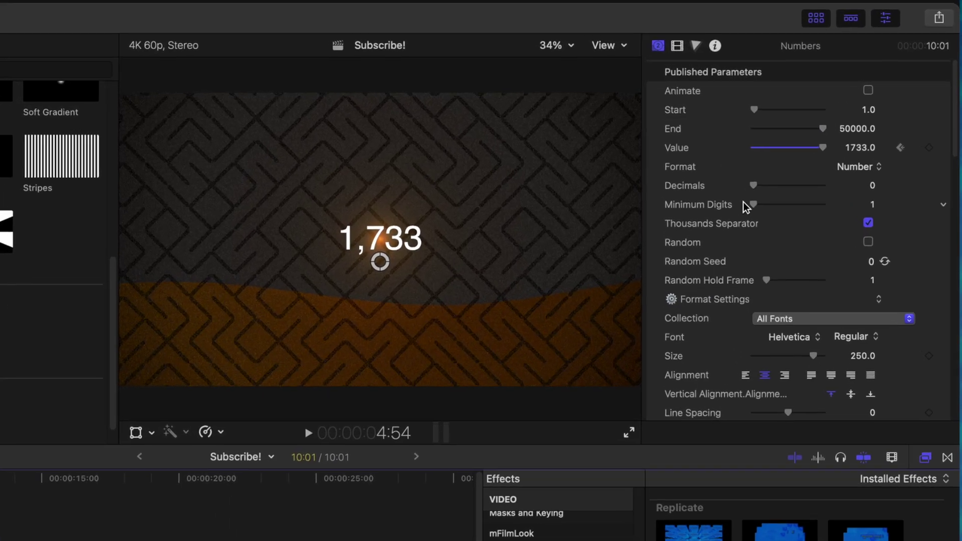
Step: Keyframe the Value at 1733.44 at 4:54 with Decimals raised to 2, and return Decimals to 0
{"action": "left_click_drag", "start_coordinate": [754, 185], "coordinate": [768, 184]}
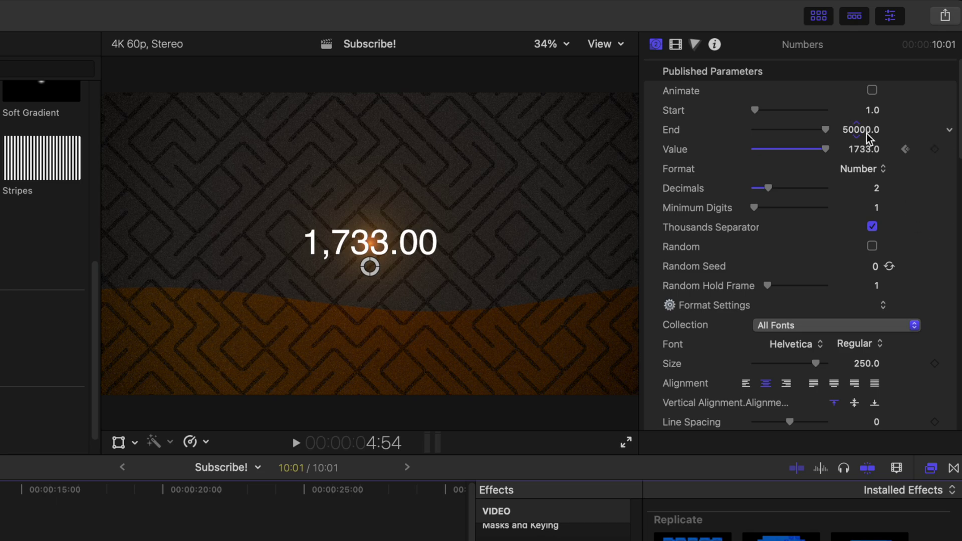
{"action": "left_click", "coordinate": [867, 150]}
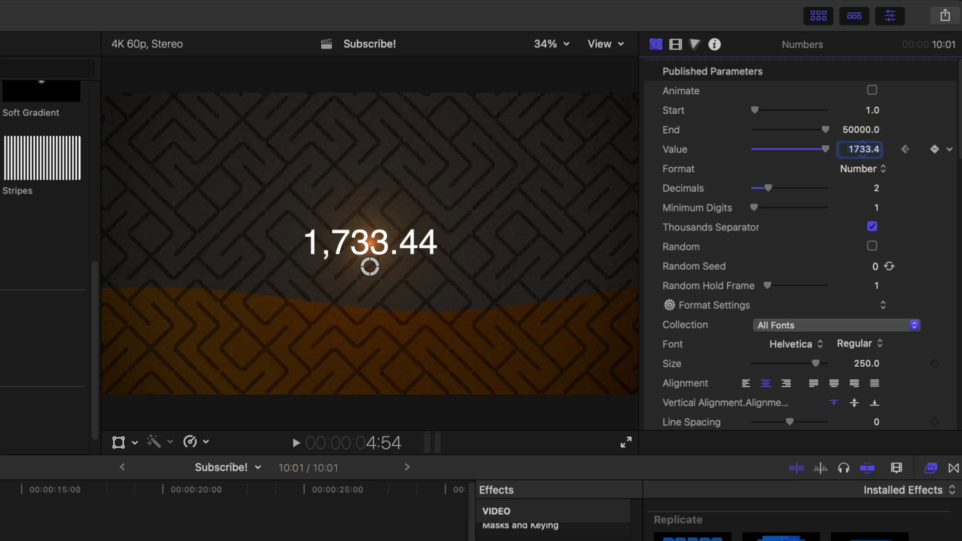
{"action": "left_click", "coordinate": [935, 148]}
{"action": "left_click_drag", "start_coordinate": [769, 188], "coordinate": [736, 188]}
Step: Try the Currency, Percent, Scientific and Spell Out formats on the number
{"action": "scroll", "coordinate": [742, 194], "scroll_direction": "down", "scroll_amount": 1}
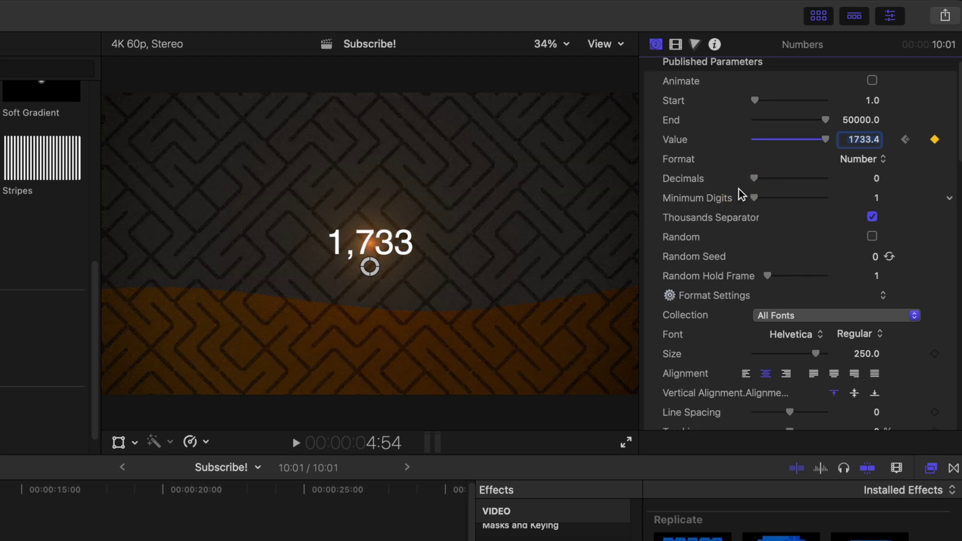
{"action": "left_click", "coordinate": [848, 159]}
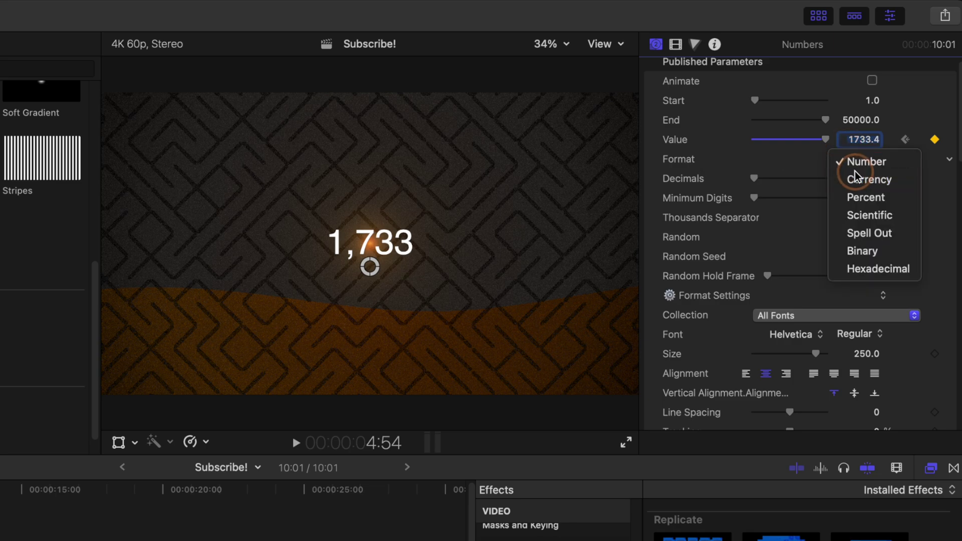
{"action": "left_click", "coordinate": [858, 178]}
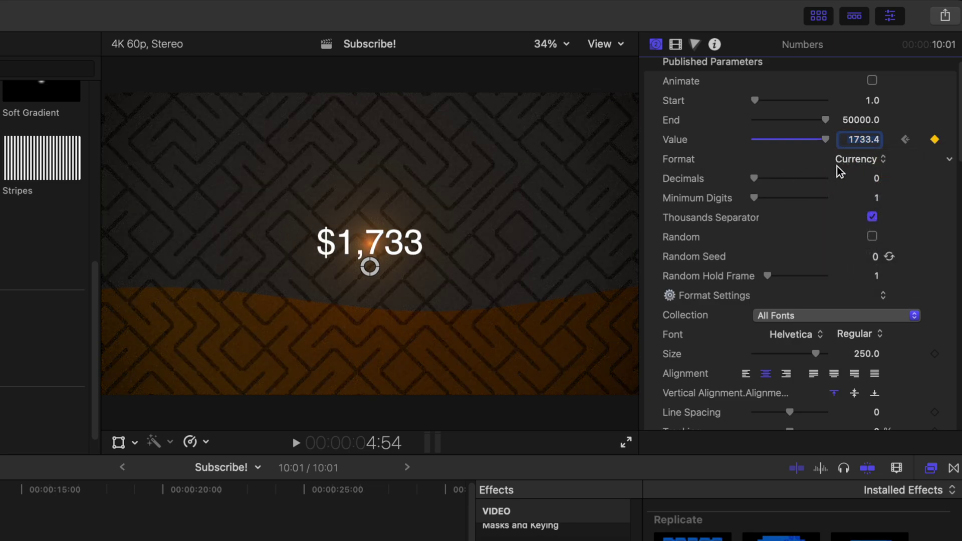
{"action": "left_click", "coordinate": [837, 167]}
{"action": "left_click", "coordinate": [853, 178]}
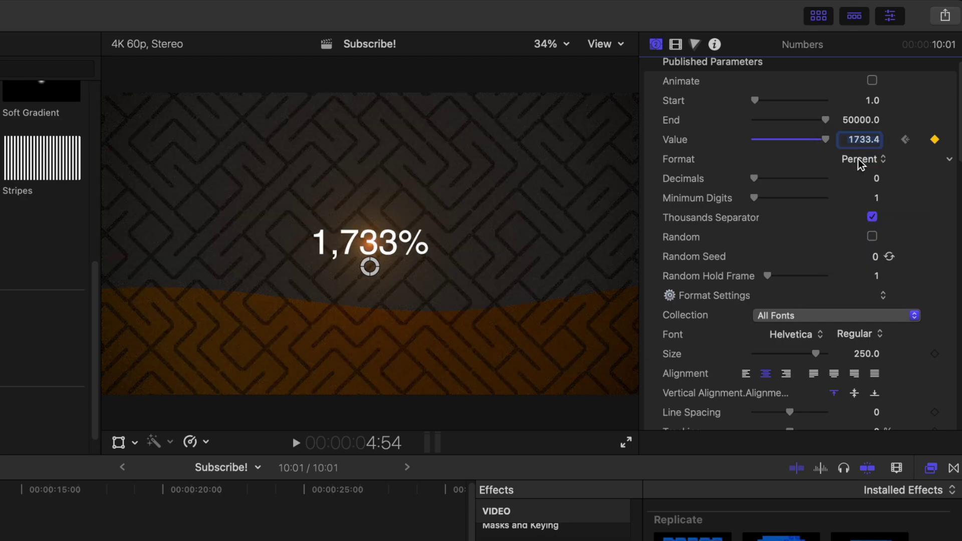
{"action": "left_click", "coordinate": [860, 161]}
{"action": "left_click", "coordinate": [862, 177]}
{"action": "left_click", "coordinate": [863, 159]}
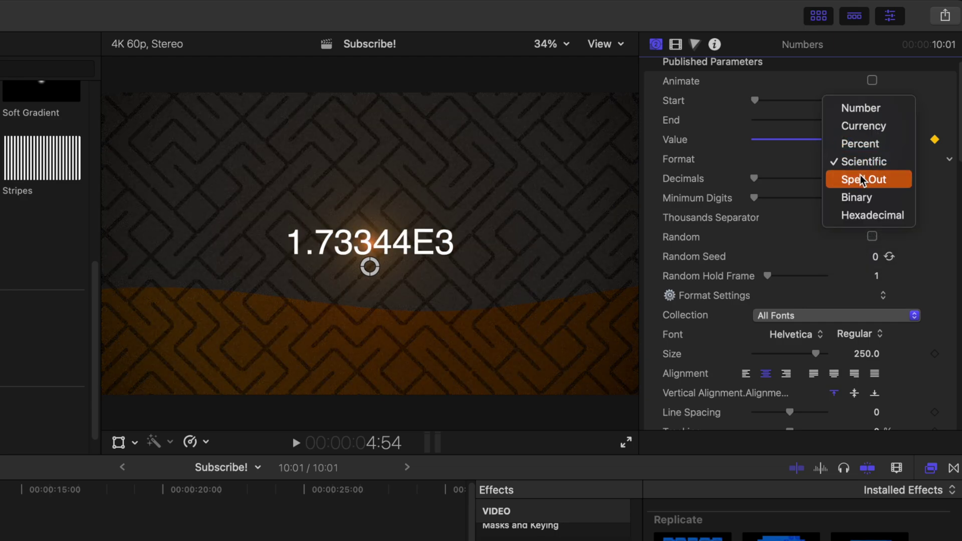
{"action": "left_click", "coordinate": [862, 179]}
{"action": "key", "text": "space"}
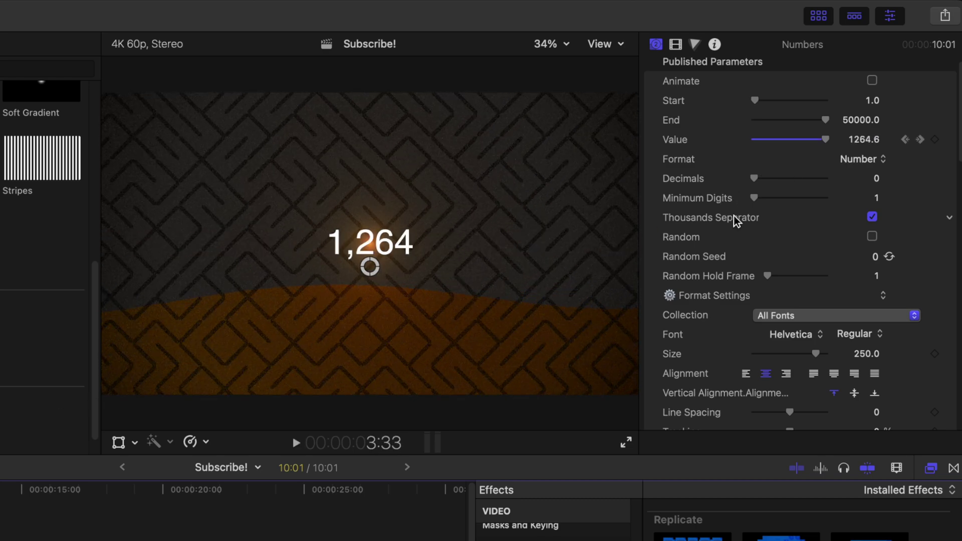
Step: Enable Animate and Random for the Numbers generator and generate a new Random Seed
{"action": "scroll", "coordinate": [734, 216], "scroll_direction": "down", "scroll_amount": 1}
{"action": "scroll", "coordinate": [727, 223], "scroll_direction": "up", "scroll_amount": 2}
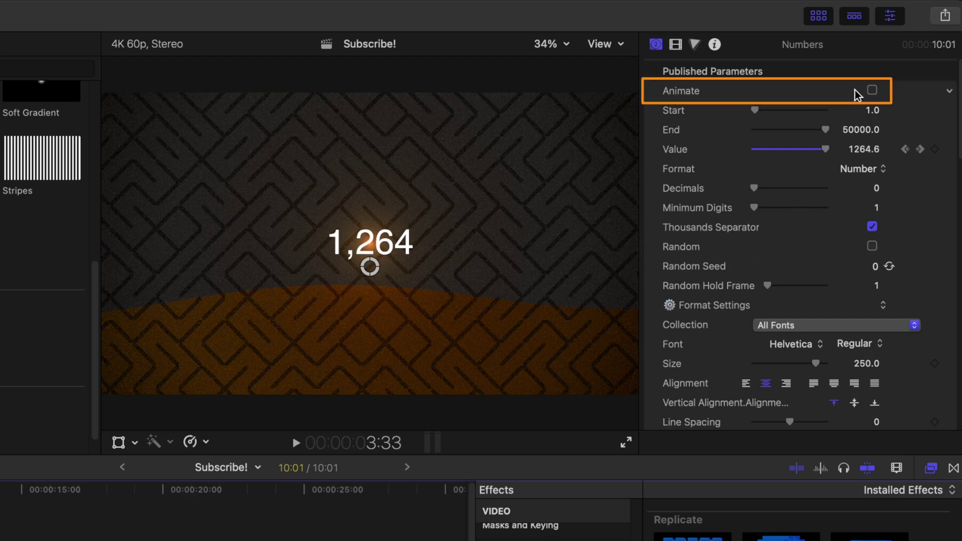
{"action": "left_click", "coordinate": [872, 91]}
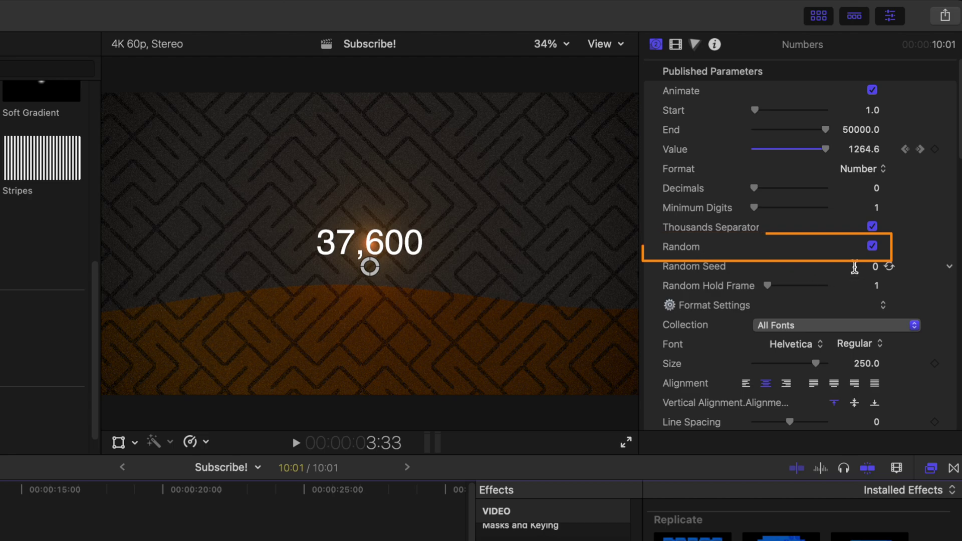
{"action": "left_click", "coordinate": [890, 267]}
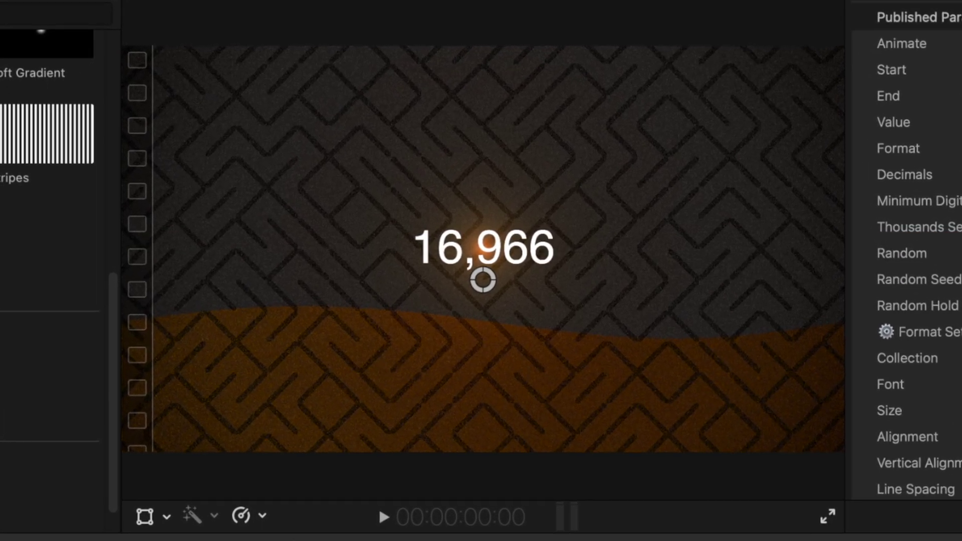
Step: Play back the random numbers and set Random Hold Frame to 10
{"action": "key", "text": "space"}
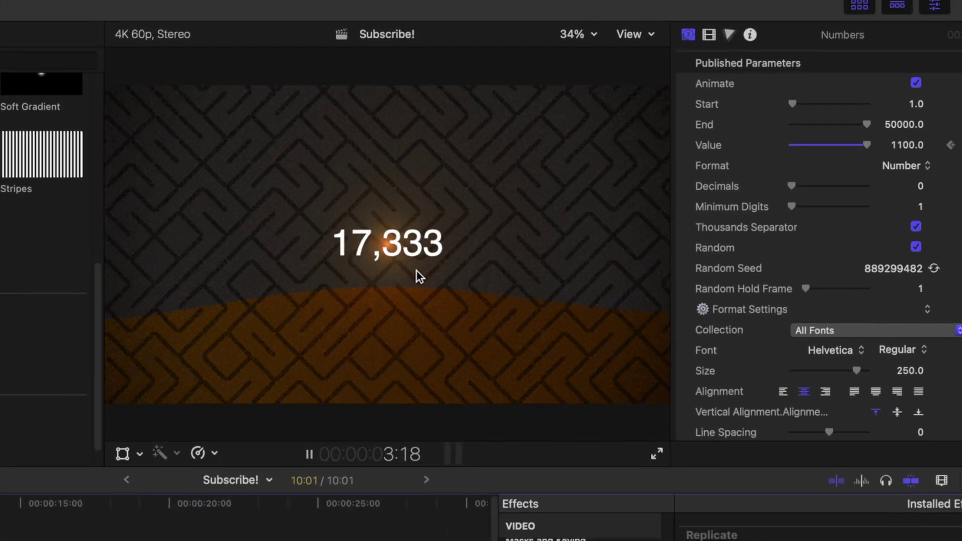
{"action": "key", "text": "space"}
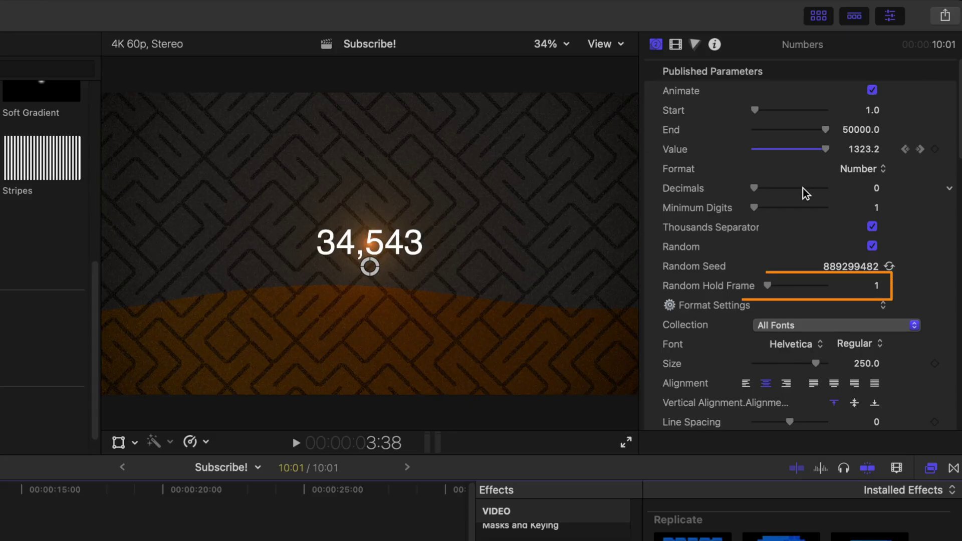
{"action": "left_click", "coordinate": [877, 289]}
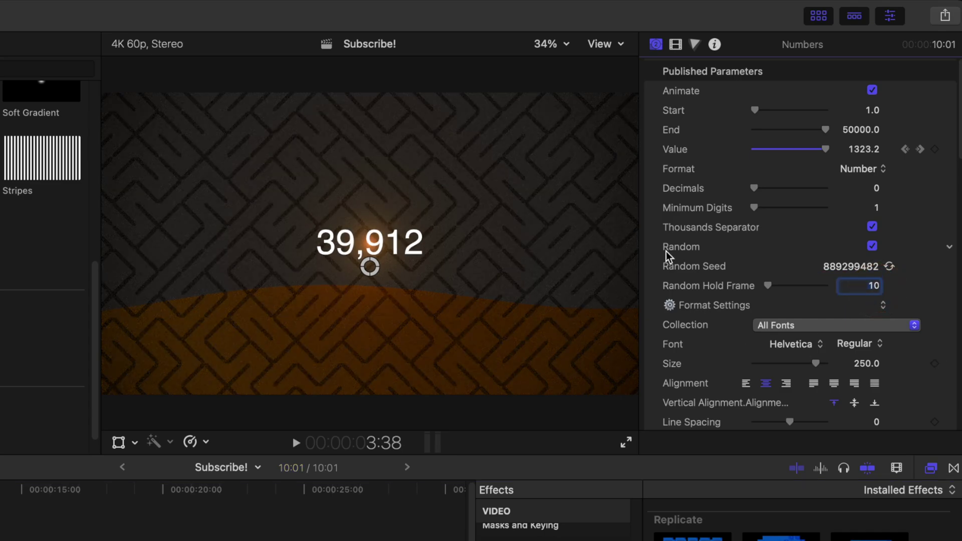
Step: Play back the random numbers with the new hold frame and set the number's font to Roboto Black
{"action": "key", "text": "space"}
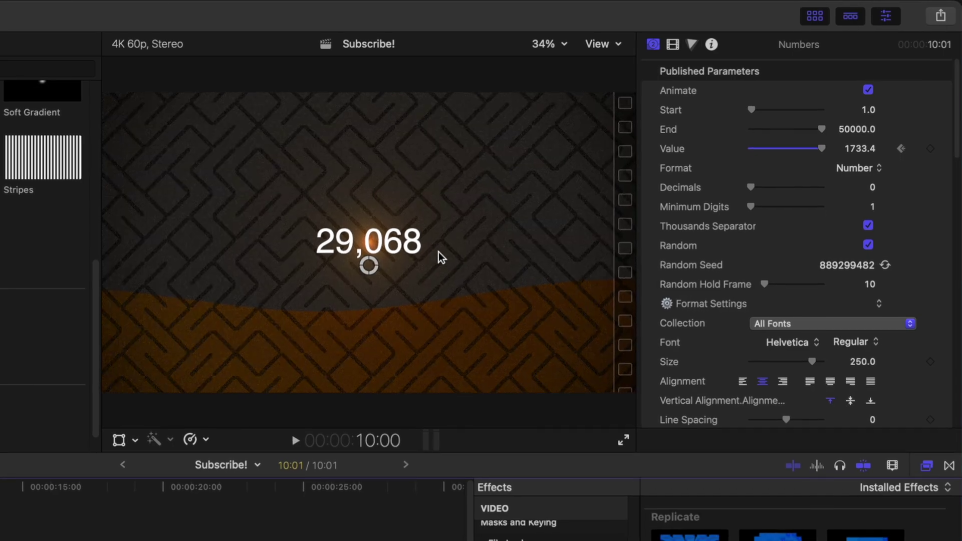
{"action": "scroll", "coordinate": [744, 246], "scroll_direction": "down", "scroll_amount": 5}
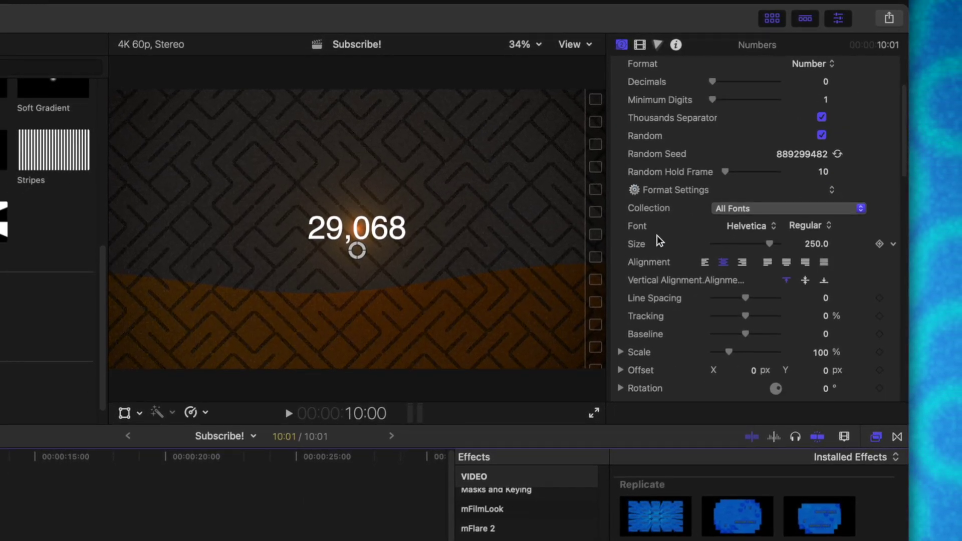
{"action": "left_click", "coordinate": [762, 226]}
{"action": "scroll", "coordinate": [765, 226], "scroll_direction": "down", "scroll_amount": 10}
{"action": "key", "text": "Escape"}
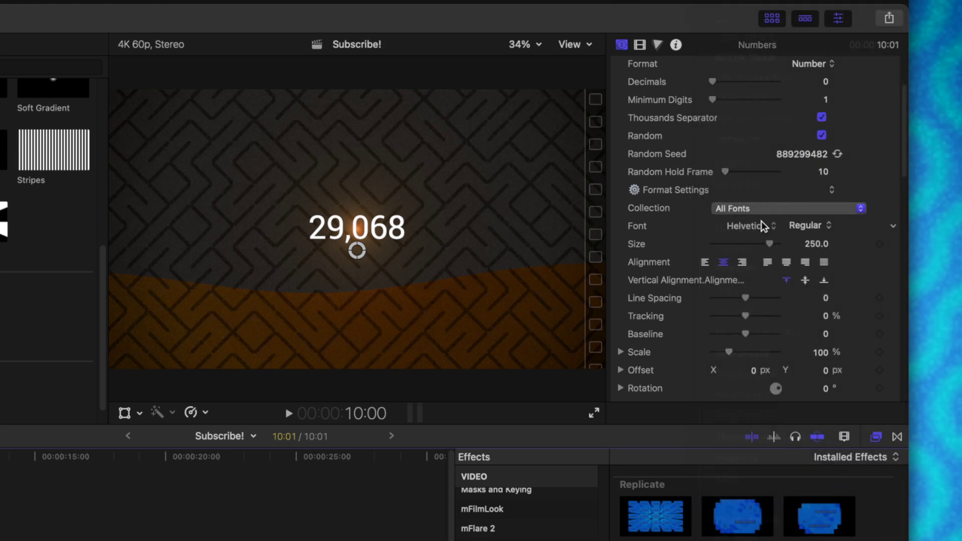
{"action": "left_click", "coordinate": [808, 226]}
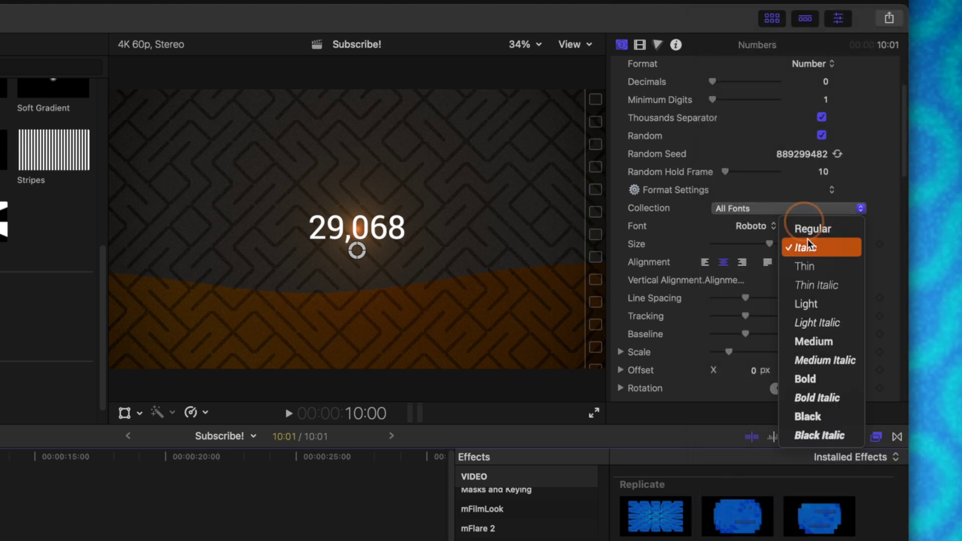
{"action": "left_click", "coordinate": [813, 415]}
Step: Increase the number's Tracking to 32.69% and enable Monospace
{"action": "scroll", "coordinate": [764, 266], "scroll_direction": "down", "scroll_amount": 1}
{"action": "left_click_drag", "start_coordinate": [748, 301], "coordinate": [754, 294]}
{"action": "scroll", "coordinate": [756, 301], "scroll_direction": "down", "scroll_amount": 4}
{"action": "scroll", "coordinate": [756, 310], "scroll_direction": "down", "scroll_amount": 1}
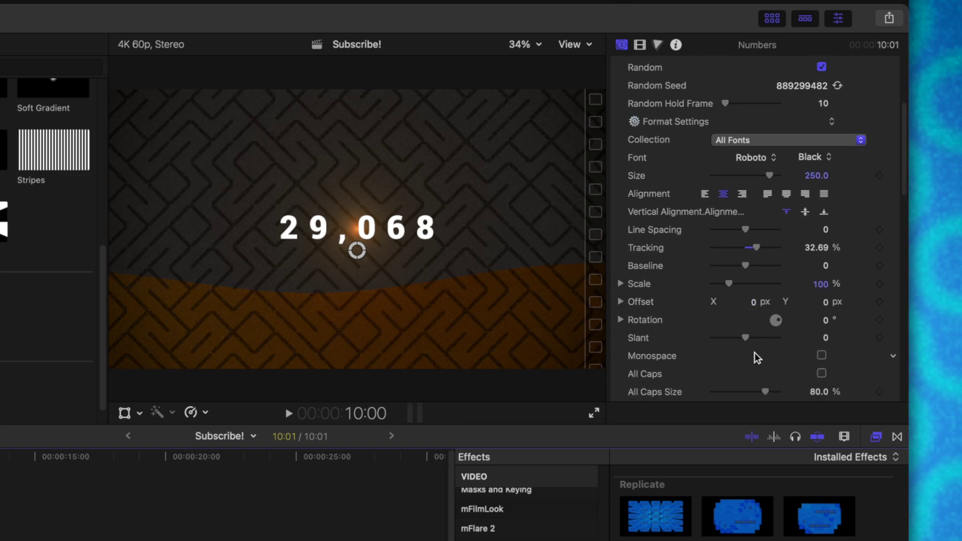
{"action": "left_click", "coordinate": [822, 355]}
Step: Set the number's Face color to Teal Body from the Apple color palette
{"action": "scroll", "coordinate": [743, 302], "scroll_direction": "down", "scroll_amount": 19}
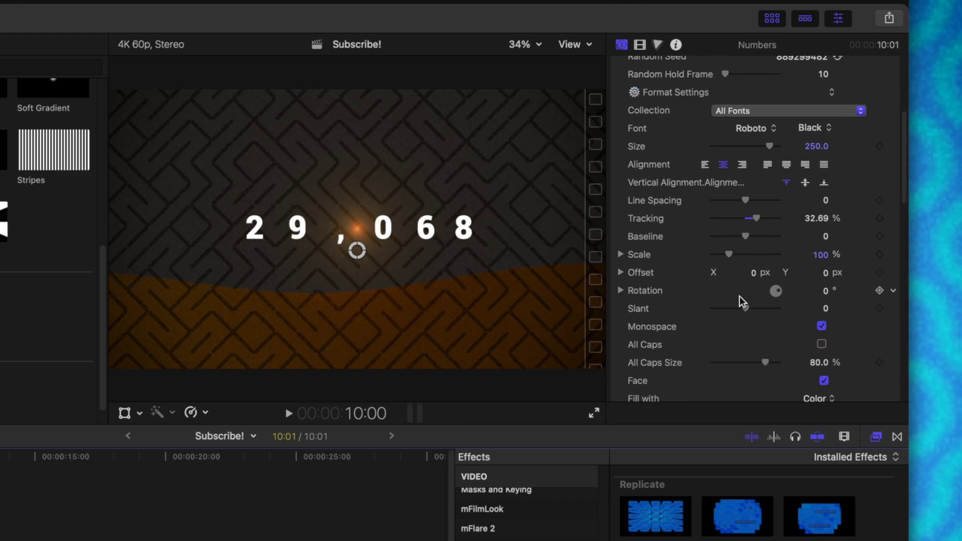
{"action": "left_click", "coordinate": [814, 253]}
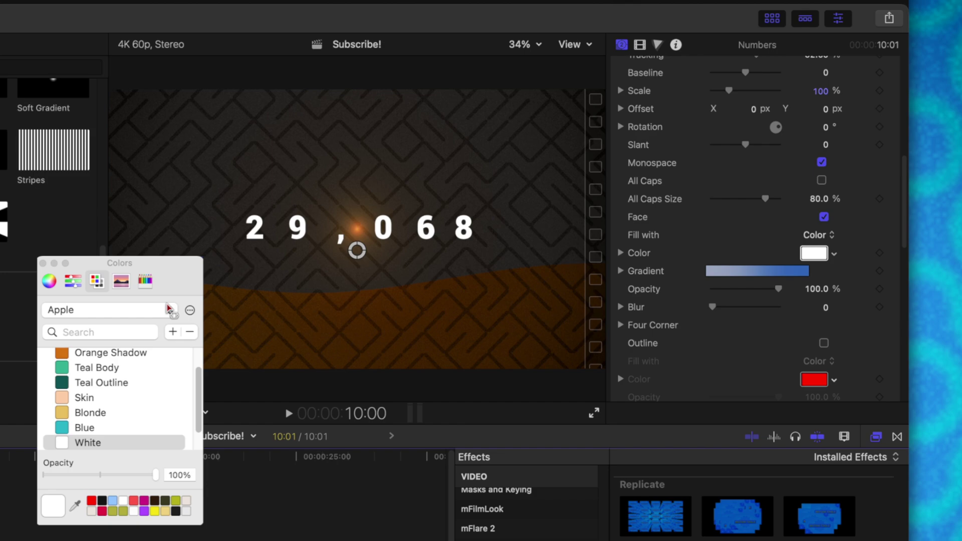
{"action": "left_click", "coordinate": [66, 355]}
{"action": "left_click", "coordinate": [61, 371]}
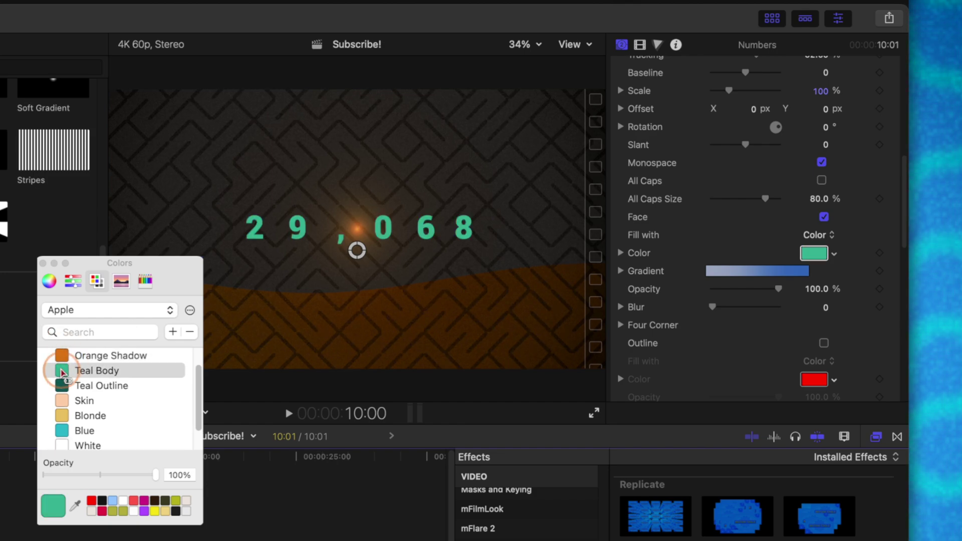
{"action": "left_click", "coordinate": [42, 264]}
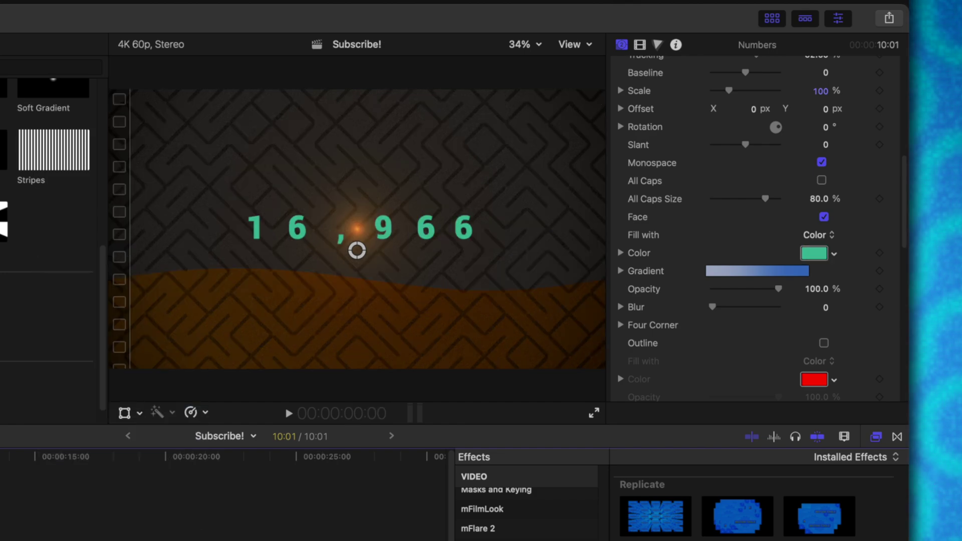
Step: Enable the number's Outline and set its color to White from the Apple color palette
{"action": "scroll", "coordinate": [793, 314], "scroll_direction": "down", "scroll_amount": 3}
{"action": "left_click", "coordinate": [823, 309]}
{"action": "scroll", "coordinate": [824, 313], "scroll_direction": "down", "scroll_amount": 2}
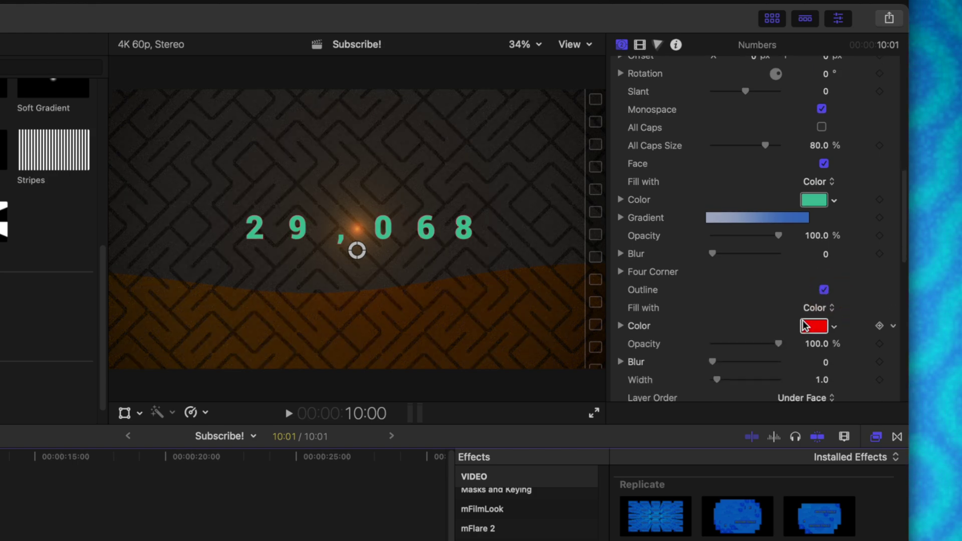
{"action": "left_click", "coordinate": [815, 326]}
{"action": "left_click", "coordinate": [61, 445]}
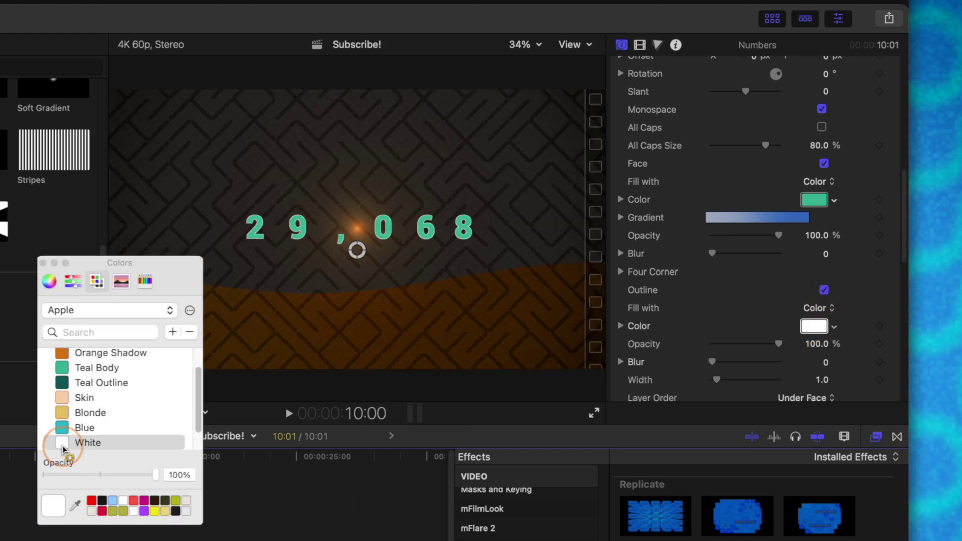